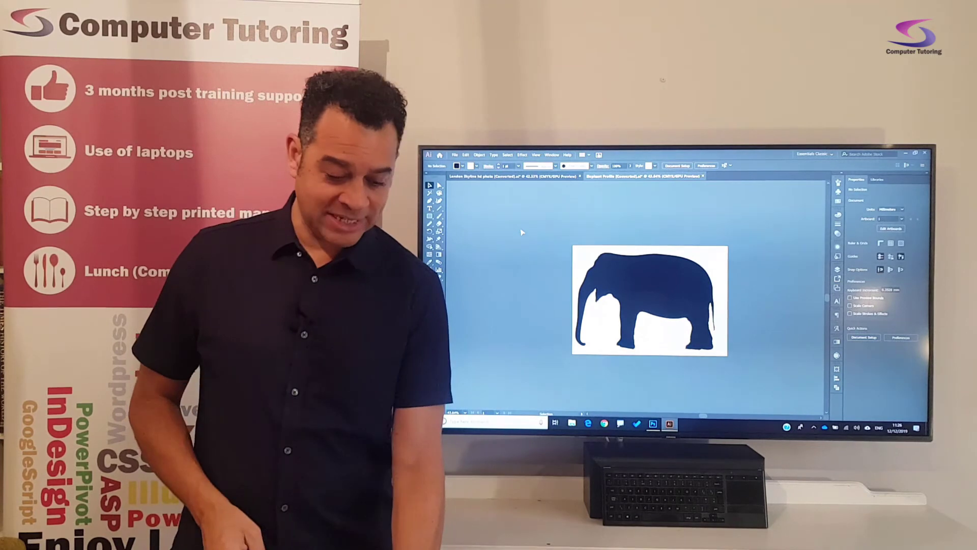
Compare Photoshop and Illustrator, hiding the elephant's path outline in Photoshop with Ctrl+D.
key(alt+Tab)
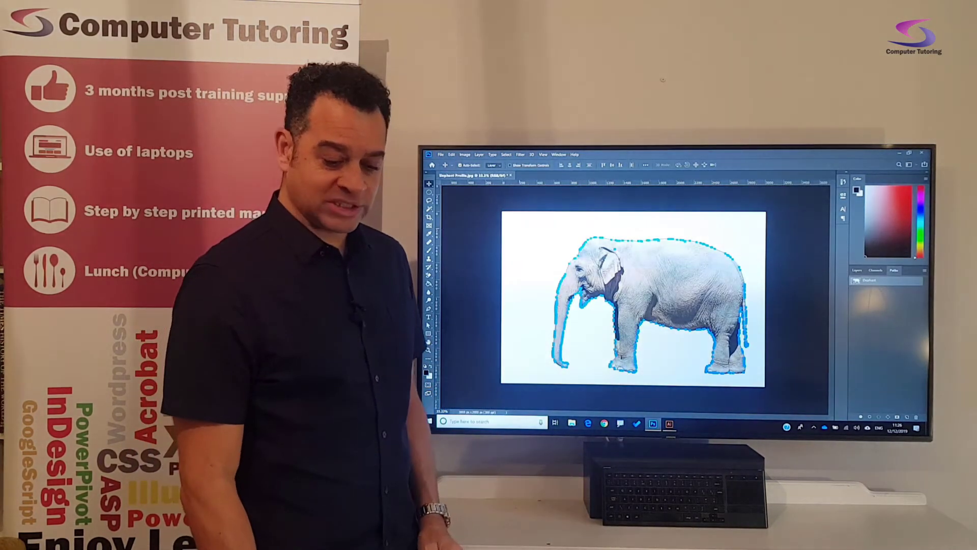
key(ctrl+d)
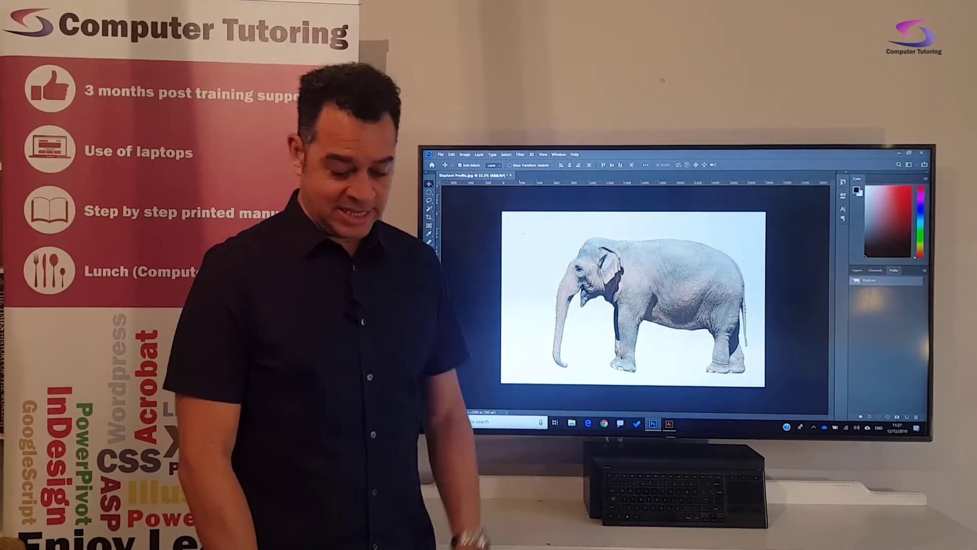
key(alt+Tab)
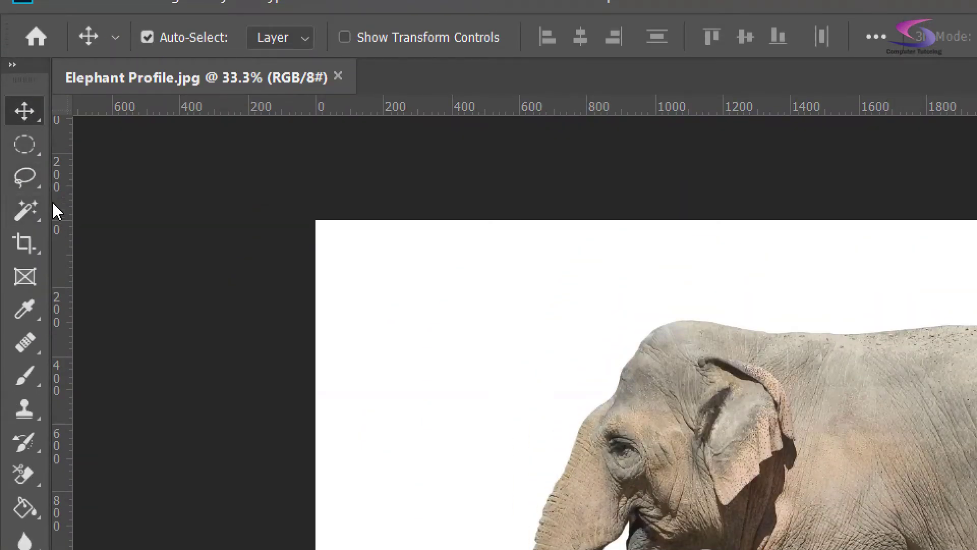
Select the white background around the elephant using the Magic Wand with Contiguous unchecked.
click(26, 211)
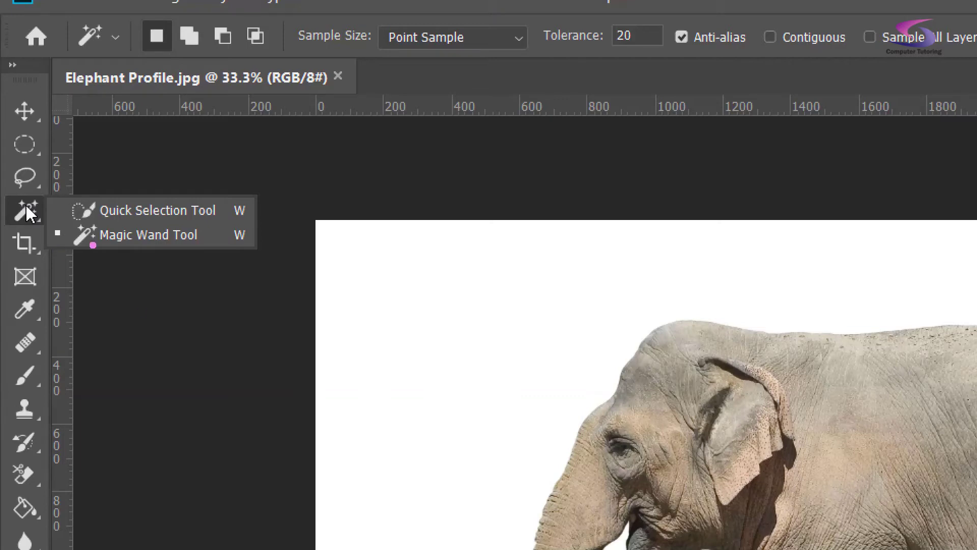
click(148, 234)
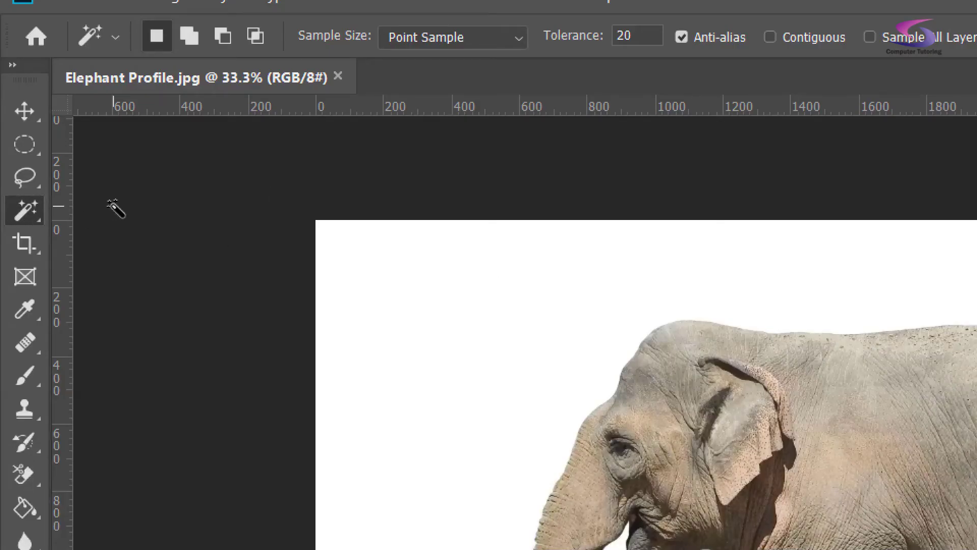
right_click(33, 208)
click(111, 238)
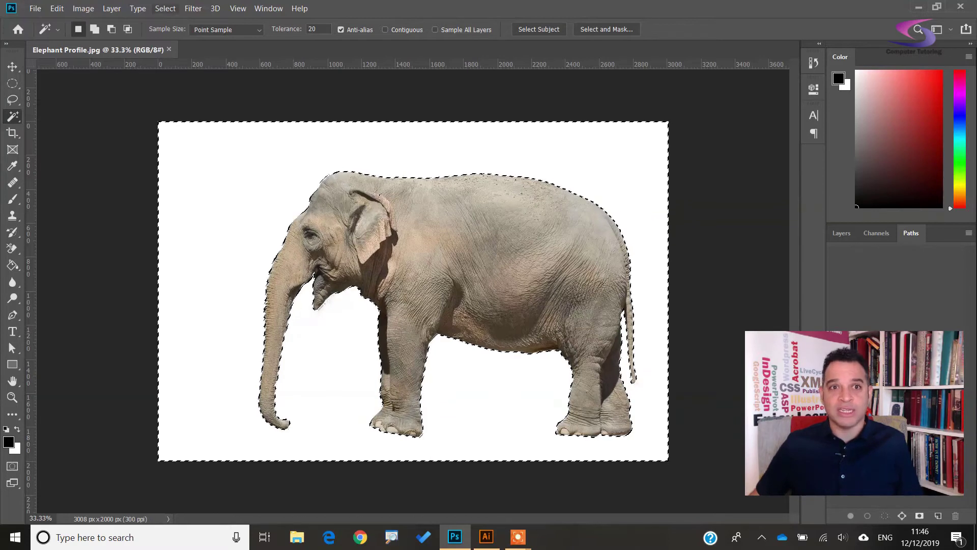
Apply Select > Inverse so only the elephant remains selected.
key(alt+s)
key(Down)
key(Down)
key(Down)
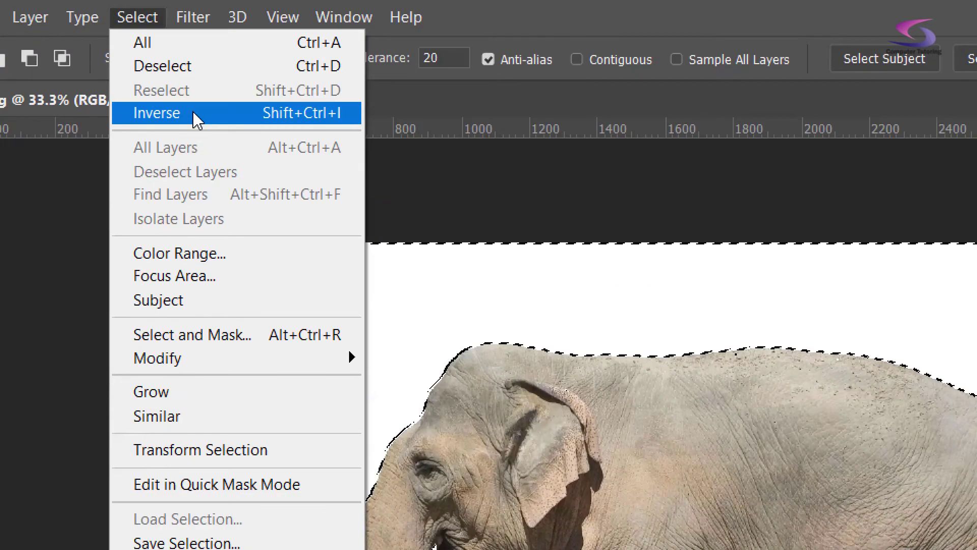
click(163, 117)
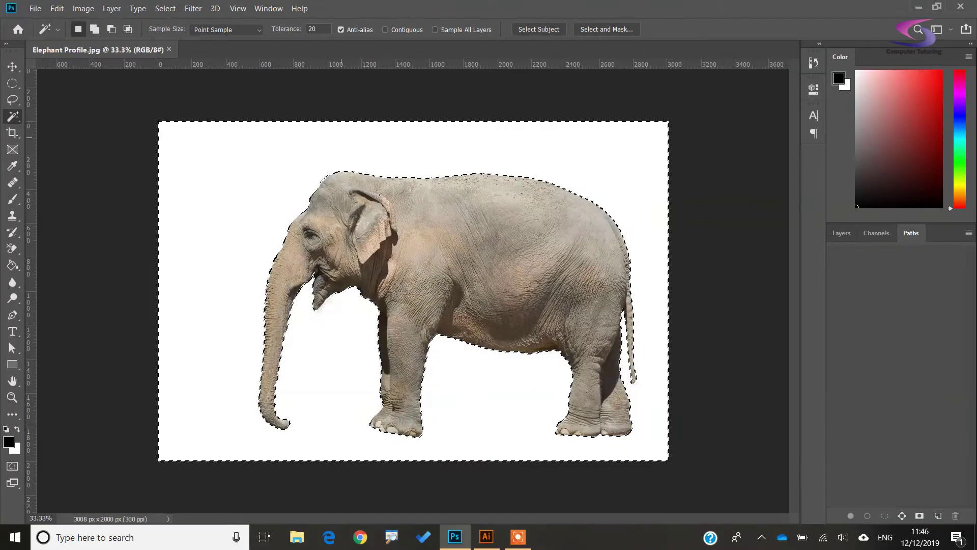
key(alt+s)
key(i)
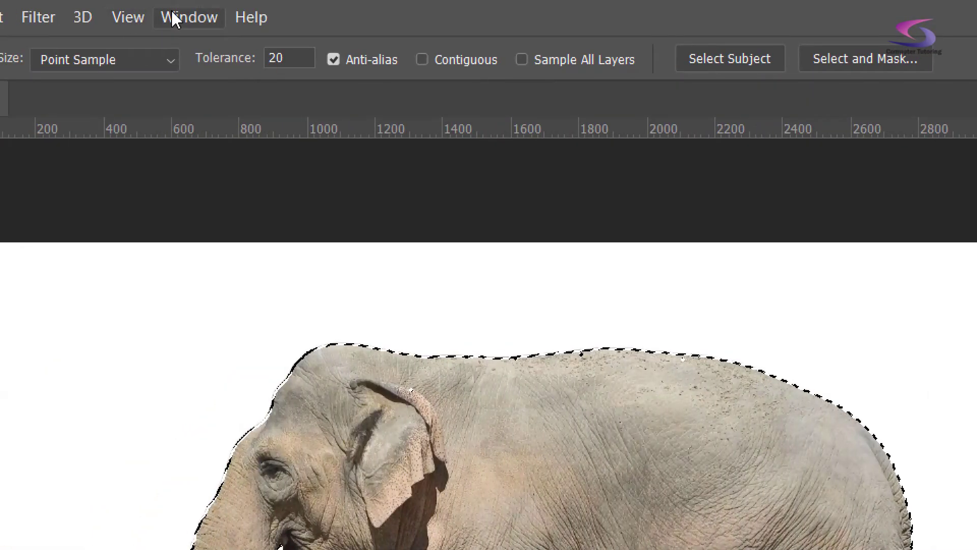
Show the Paths panel from the Window menu.
click(261, 7)
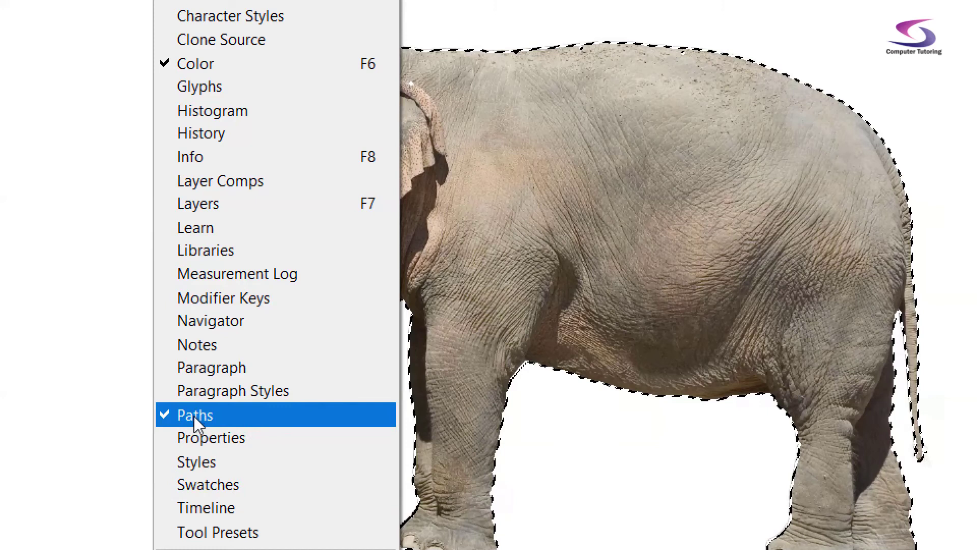
click(196, 416)
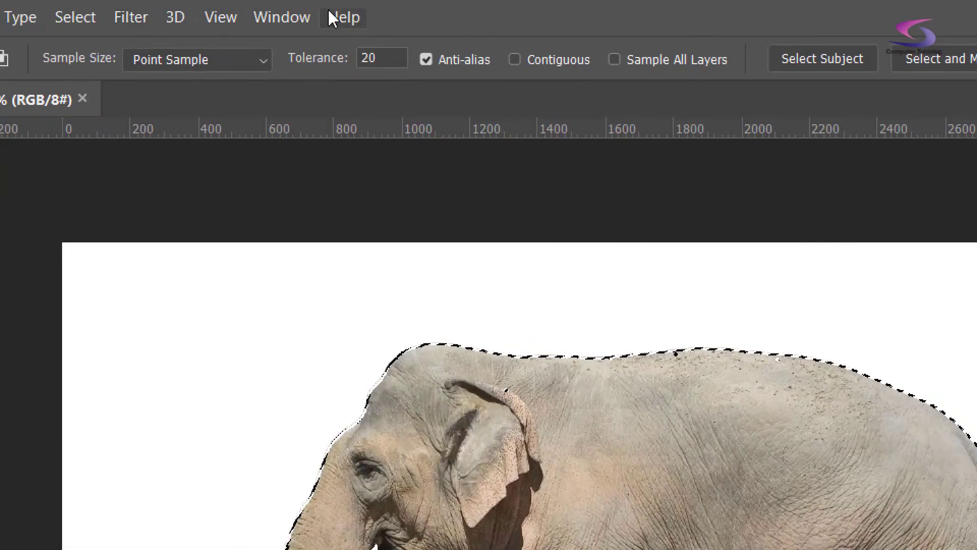
click(279, 16)
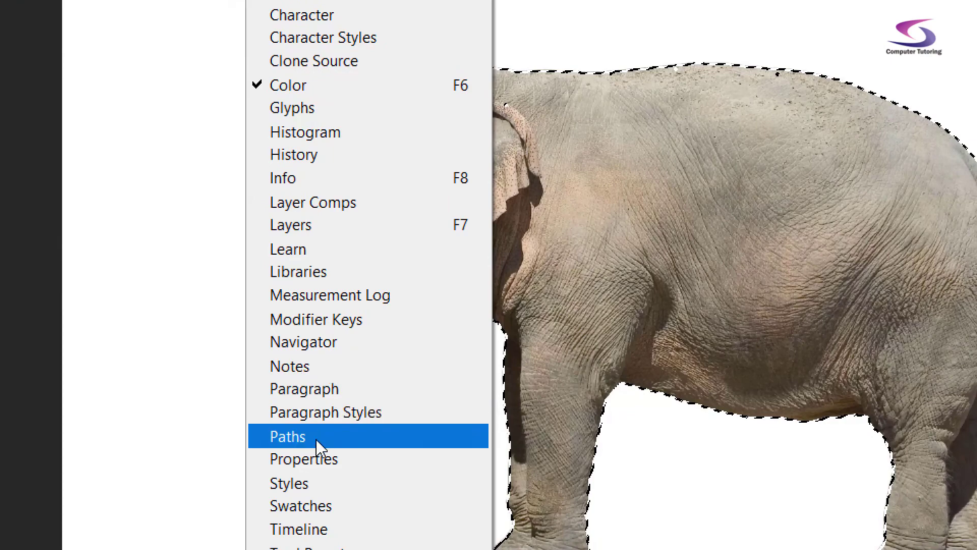
click(287, 436)
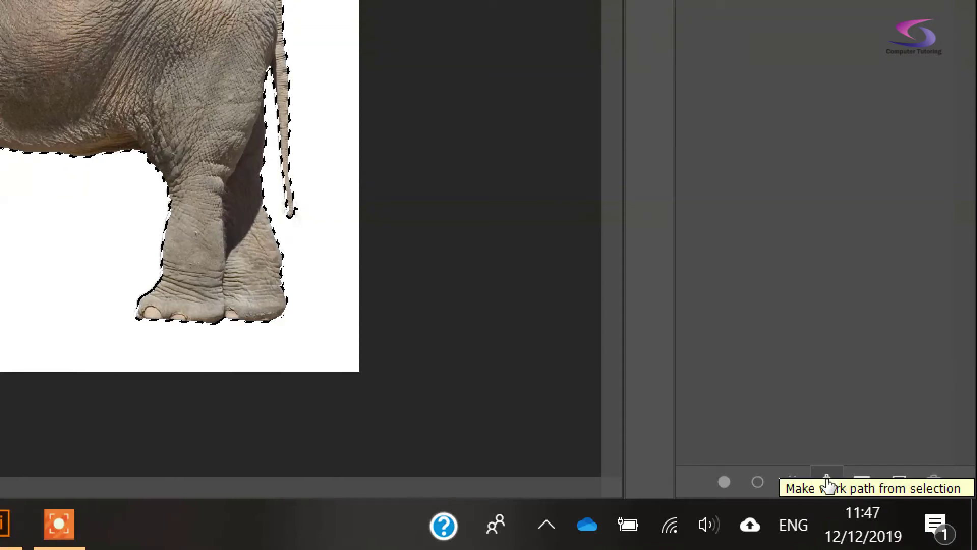
Try a work path from the selection, undo it, and open the Paths panel menu.
click(827, 483)
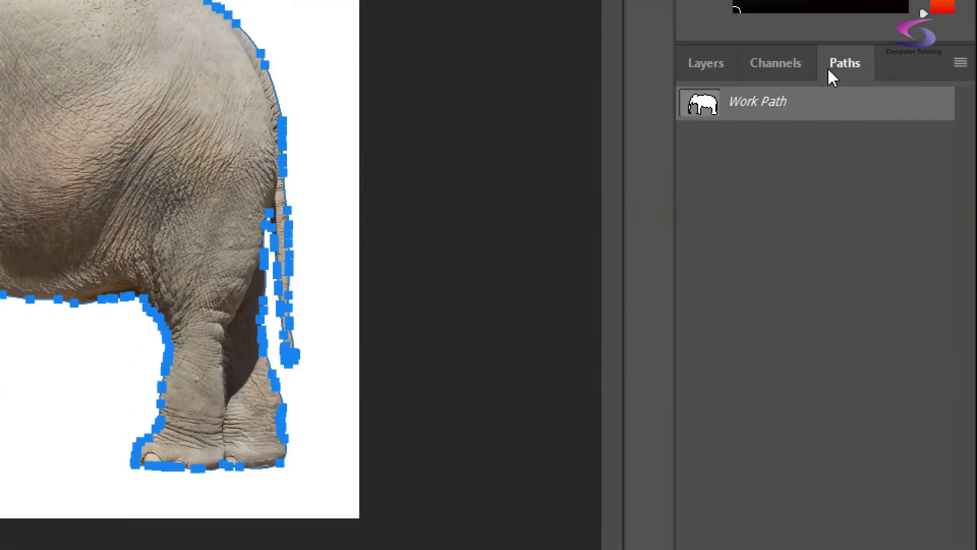
key(Delete)
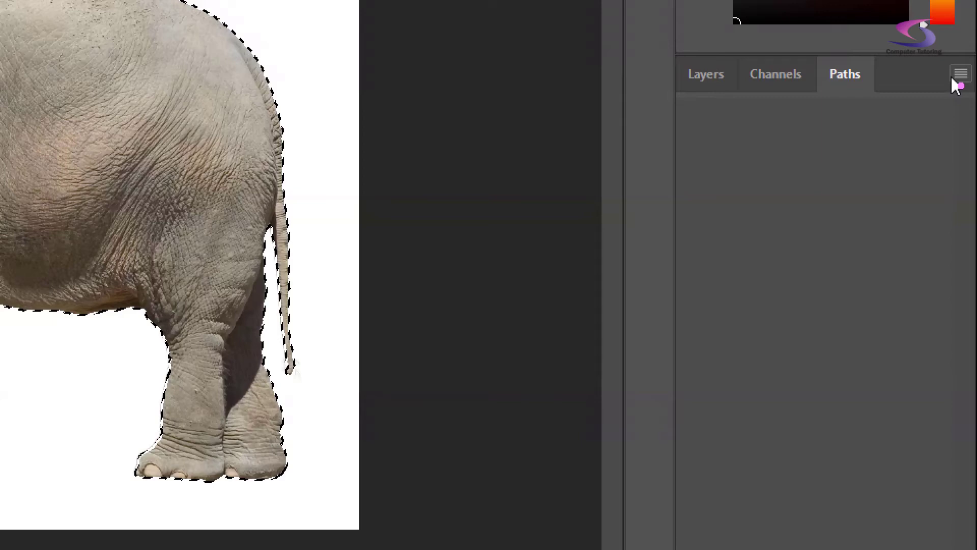
key(ctrl+d)
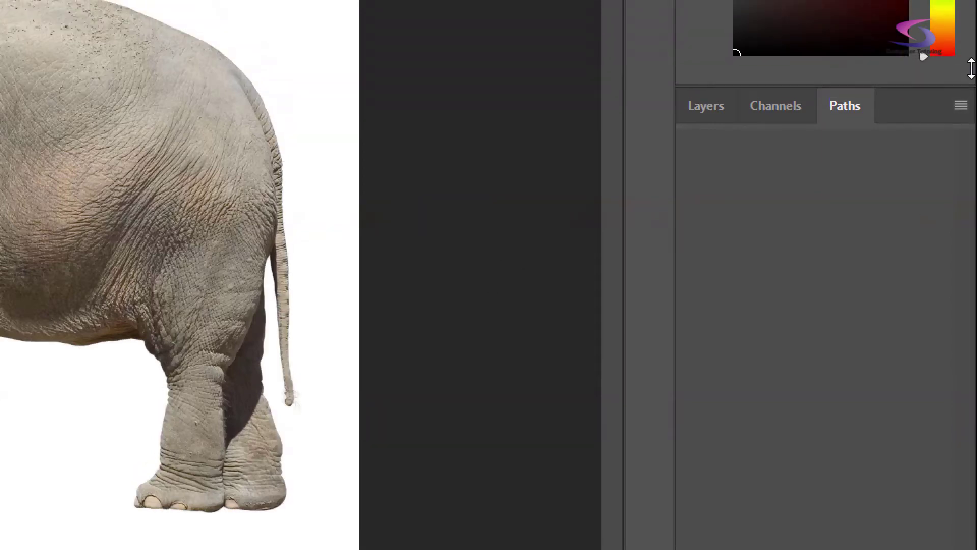
key(ctrl+z)
click(961, 74)
Make a work path from the elephant selection at 1.0 pixel tolerance.
click(868, 209)
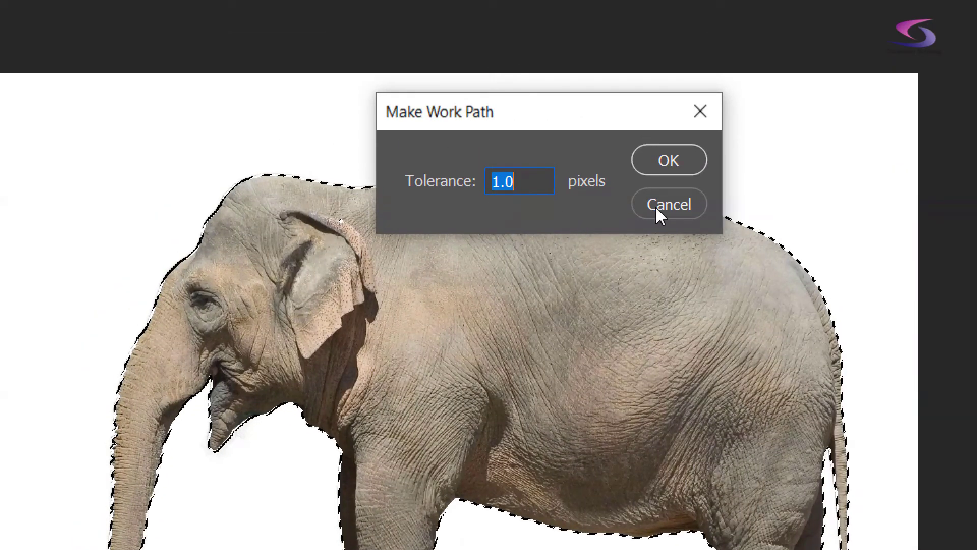
click(671, 171)
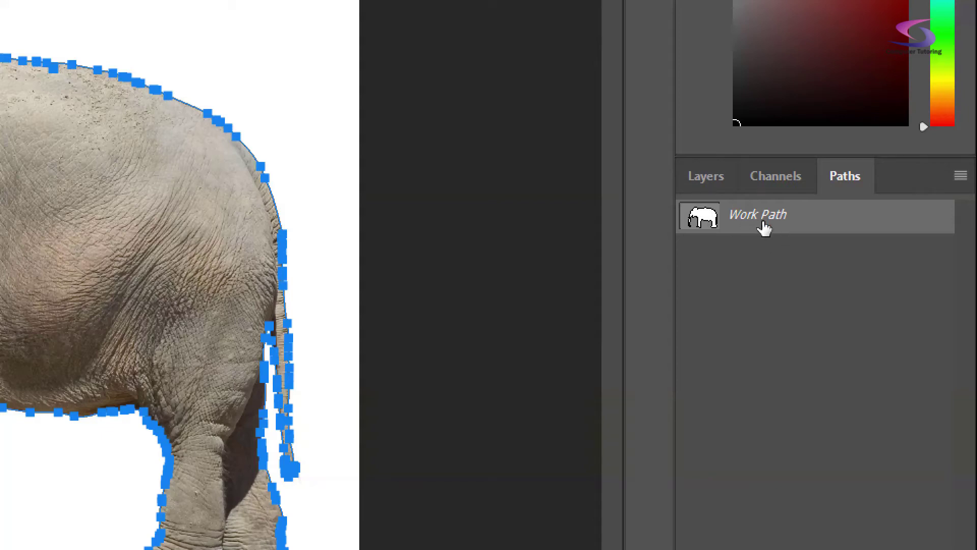
click(788, 225)
Save the Work Path as a permanent path named 'Elephant'.
double_click(752, 218)
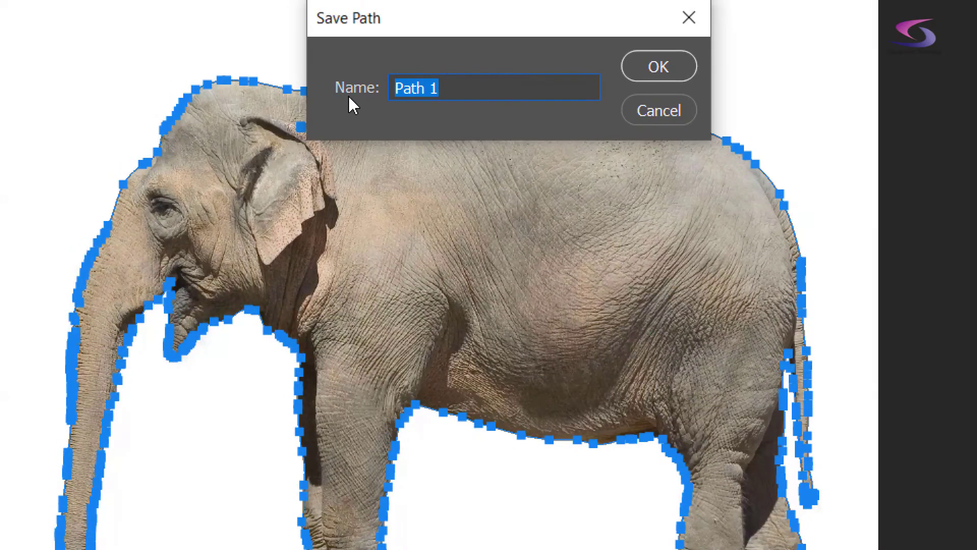
text(Elephant)
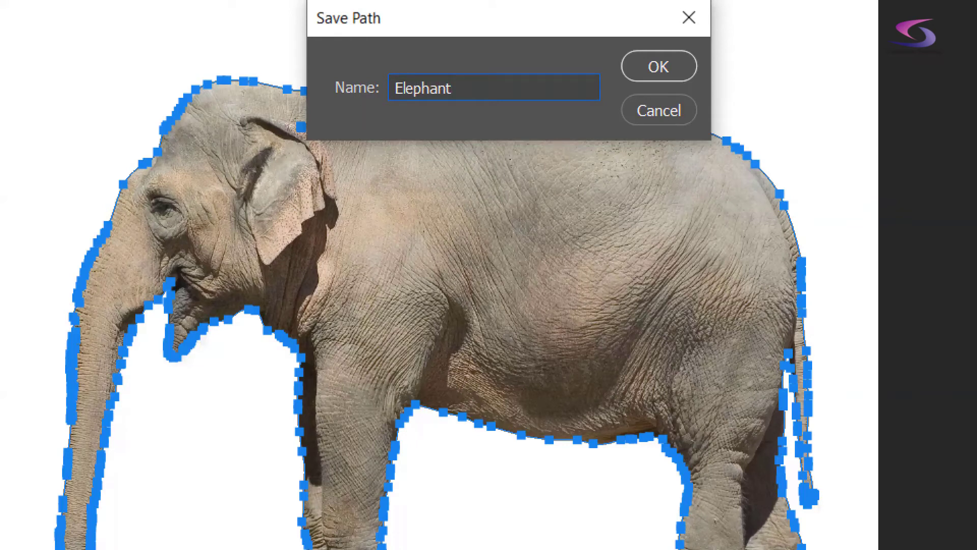
click(659, 78)
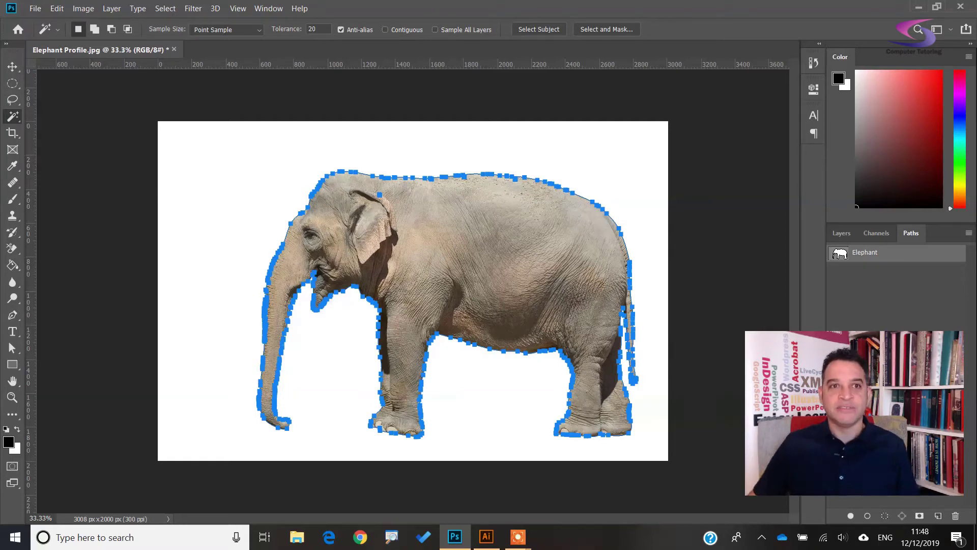
Export the Elephant path with File > Export > Paths to Illustrator.
key(alt+f)
key(c)
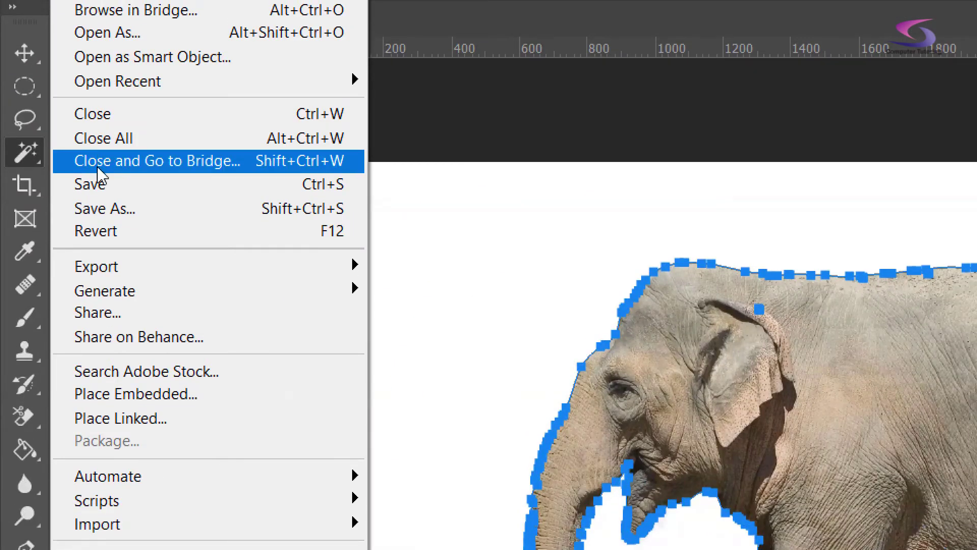
mouse_move(175, 264)
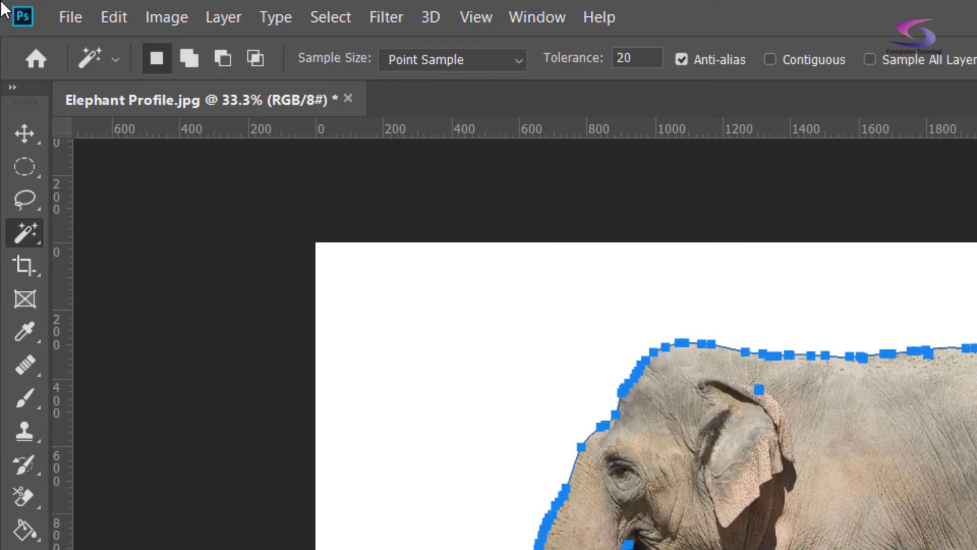
click(67, 17)
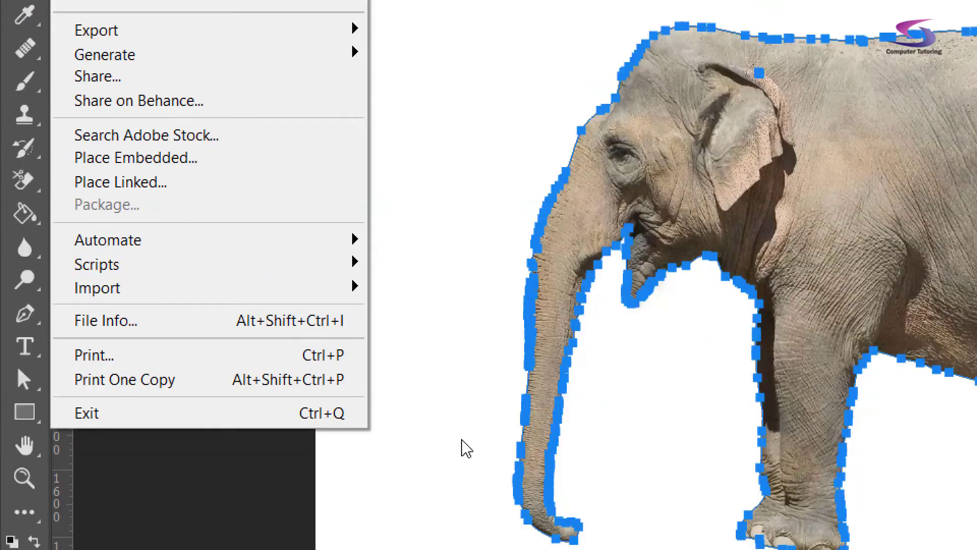
mouse_move(338, 31)
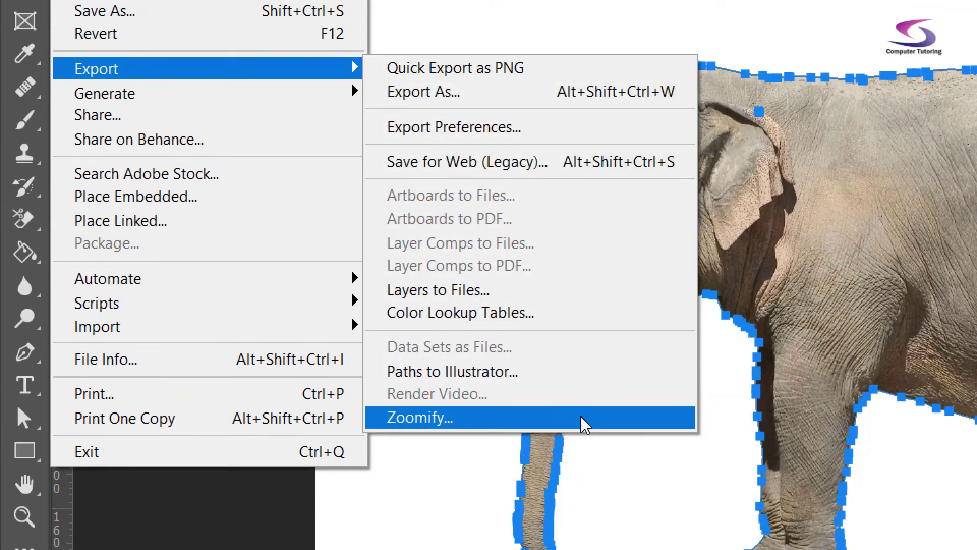
click(578, 382)
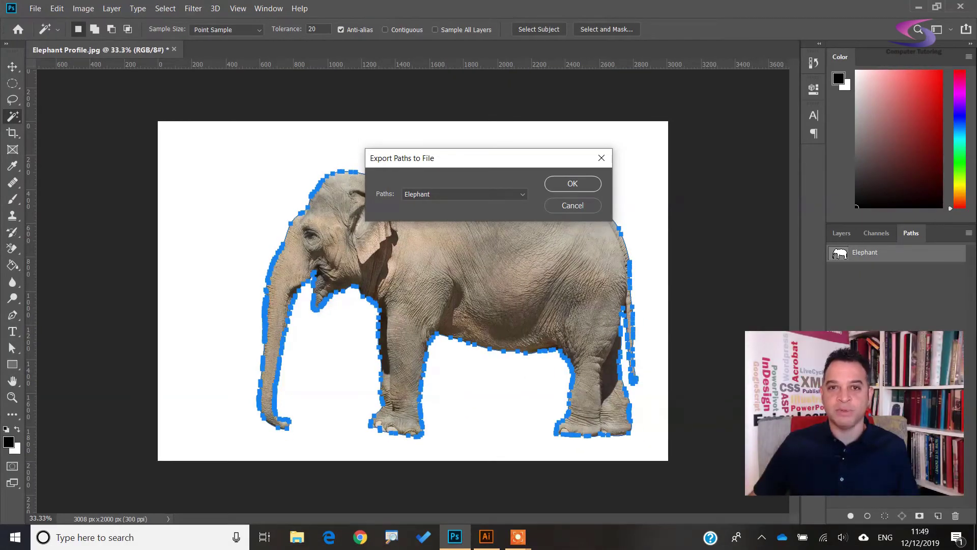
key(Return)
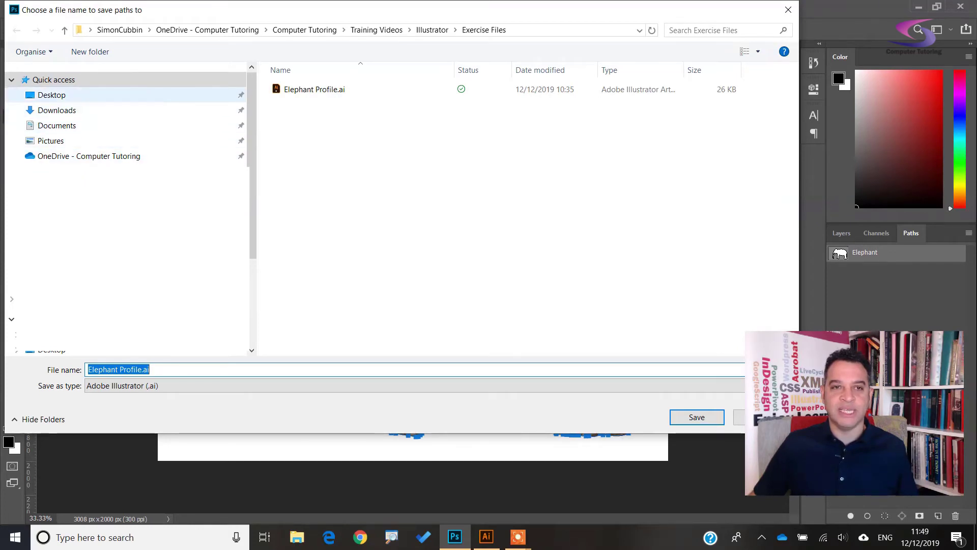
Save the export as Elephant Profile.ai on the Desktop and switch to Illustrator.
click(52, 95)
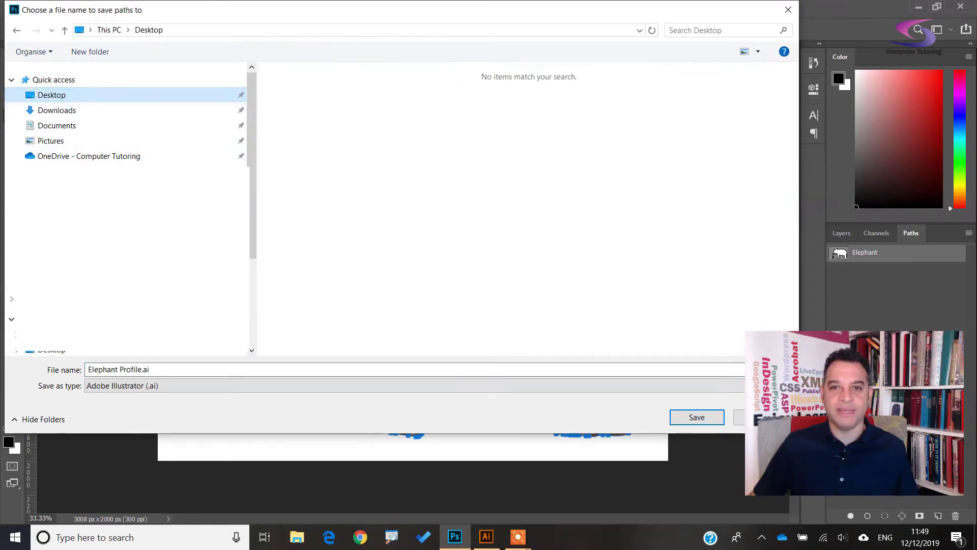
key(Tab)
key(Return)
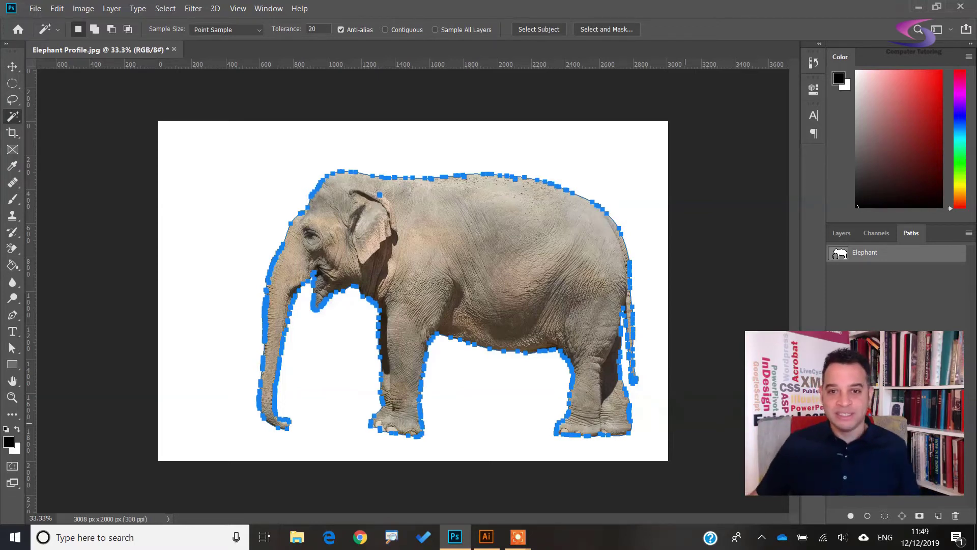
key(alt+Tab)
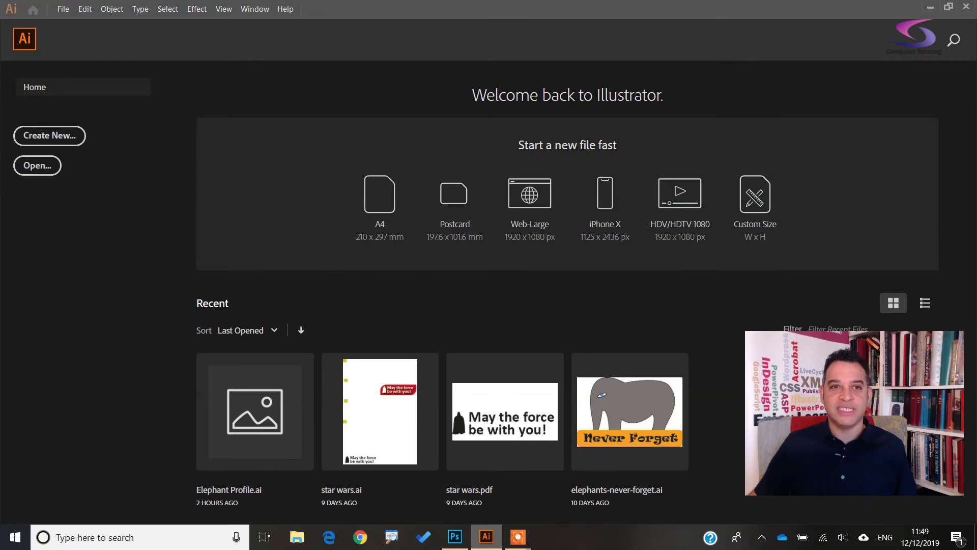
Open Elephant Profile.ai from the Desktop, converting its crop areas to artboards.
click(37, 165)
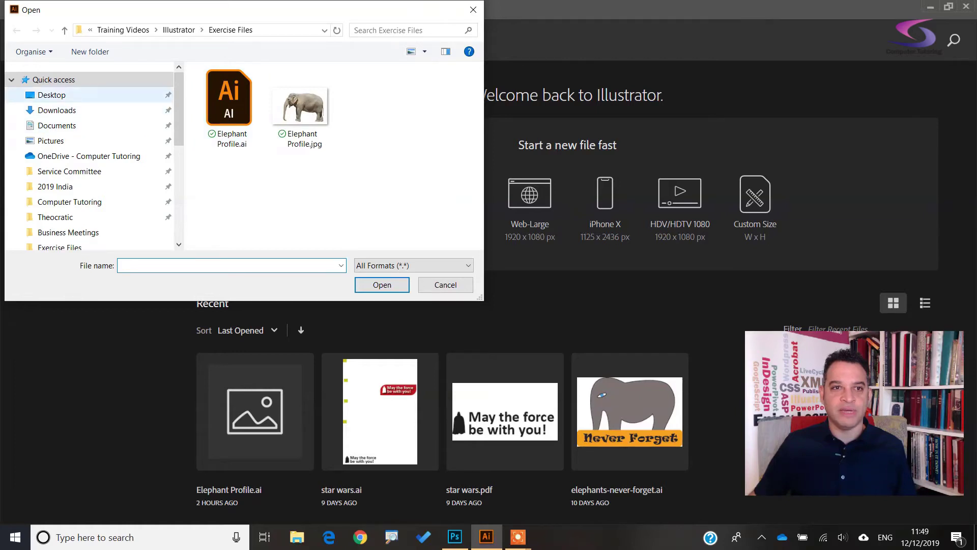
click(51, 95)
double_click(229, 100)
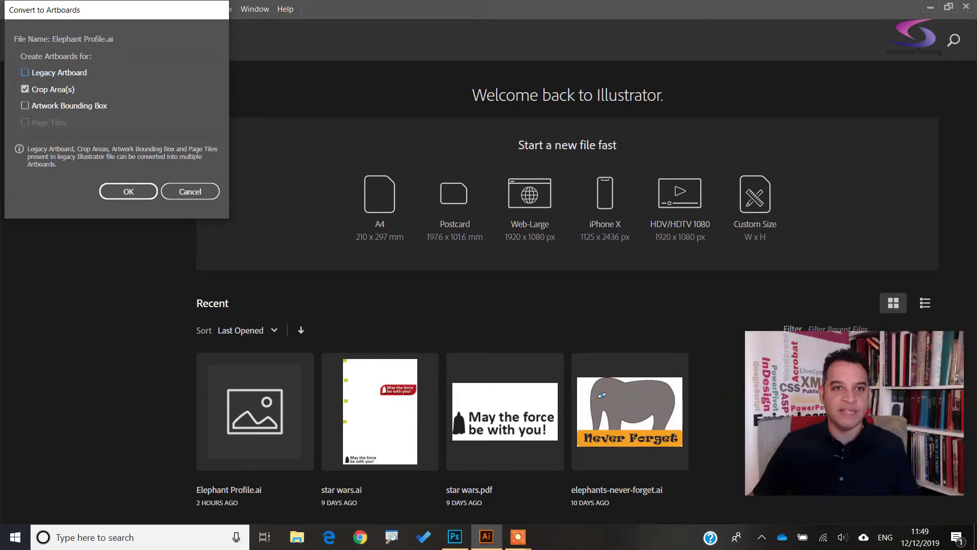
key(Return)
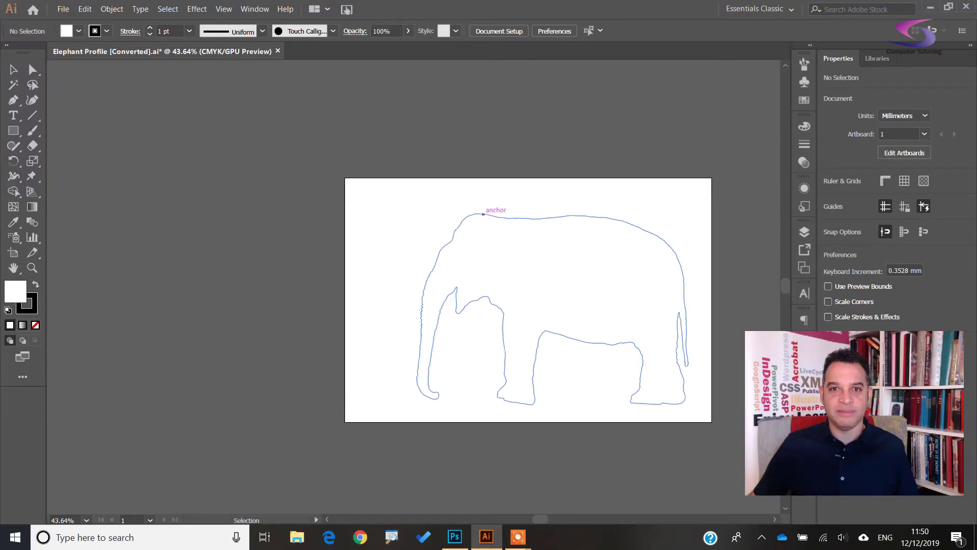
Fill the elephant path solid black by applying default colors and swapping fill and stroke.
click(483, 214)
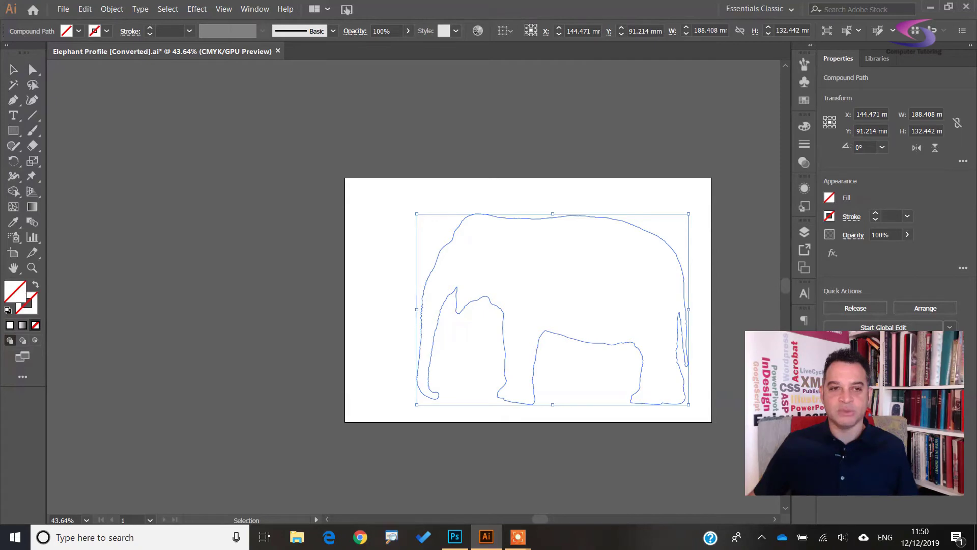
click(9, 310)
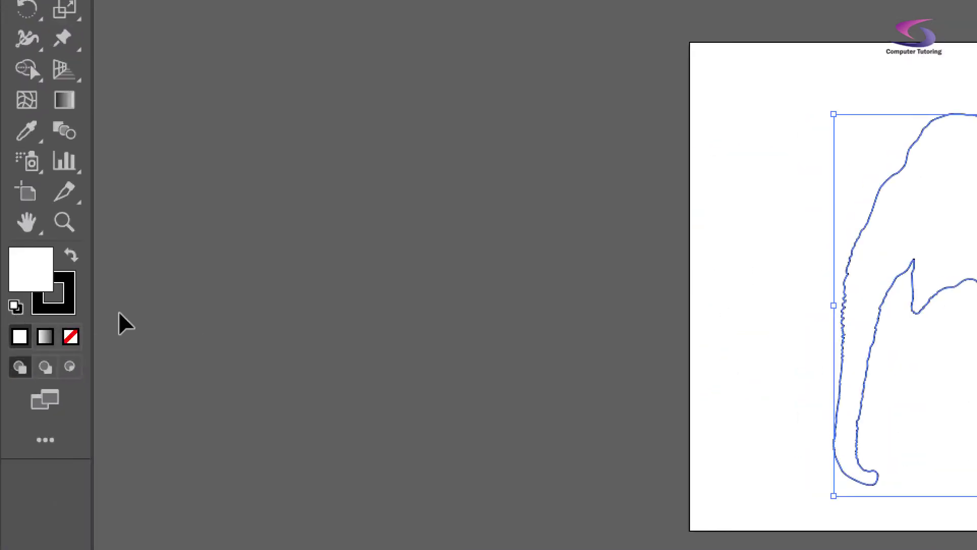
click(71, 256)
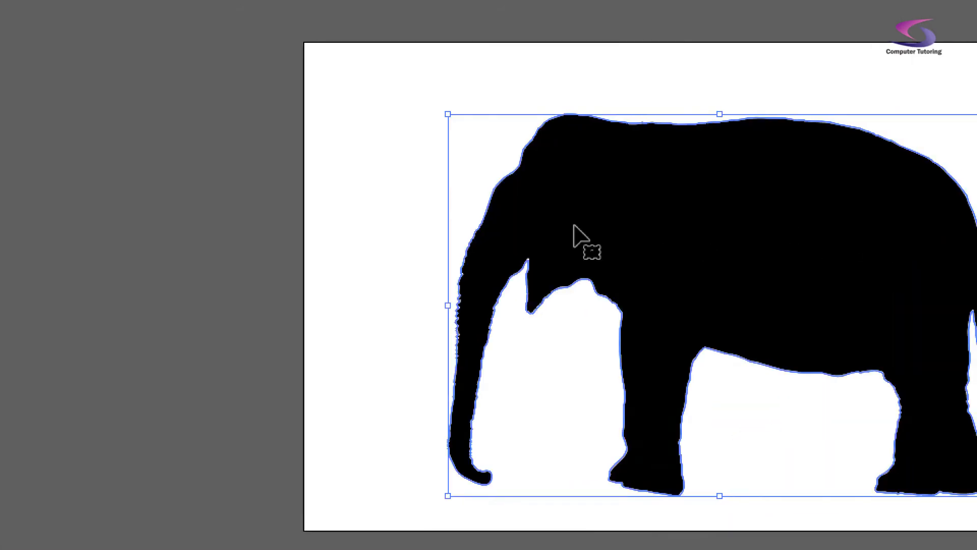
click(417, 164)
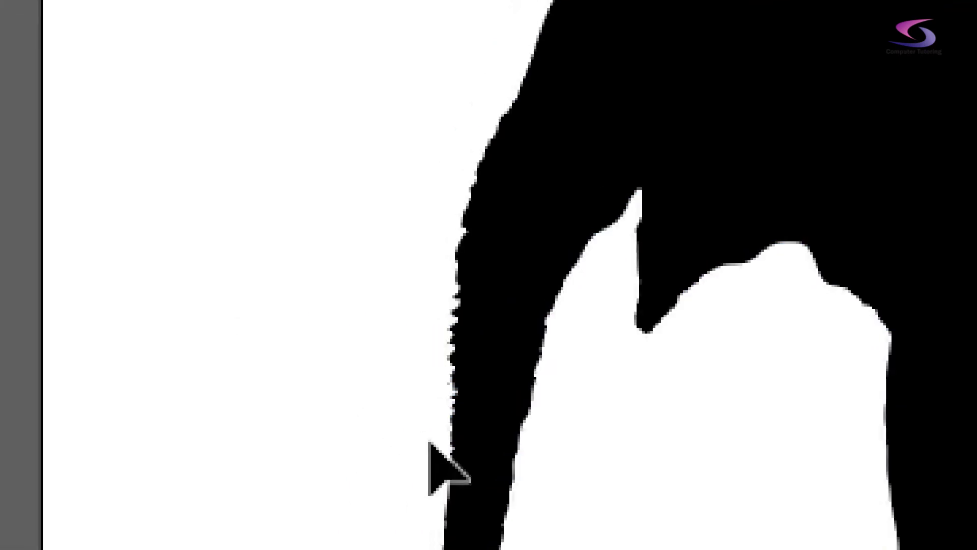
click(455, 443)
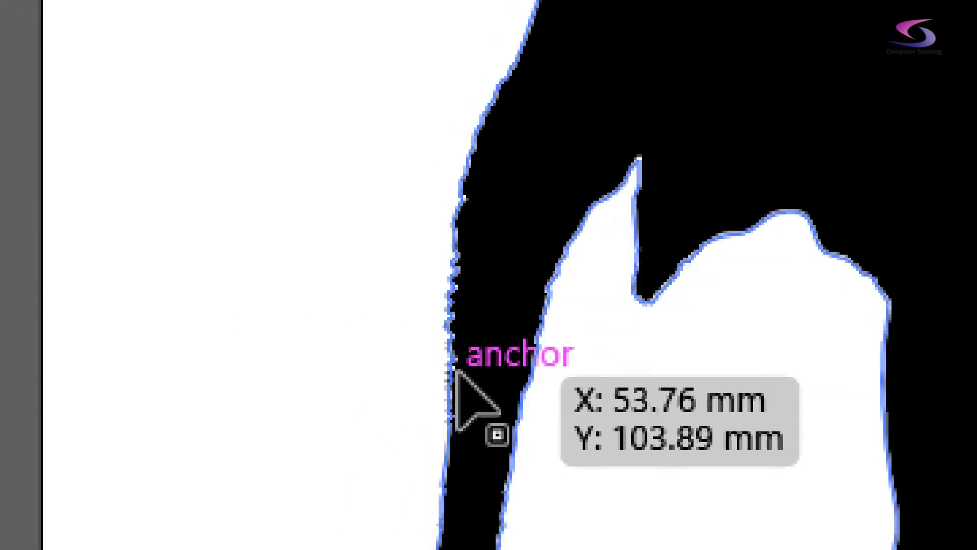
click(427, 303)
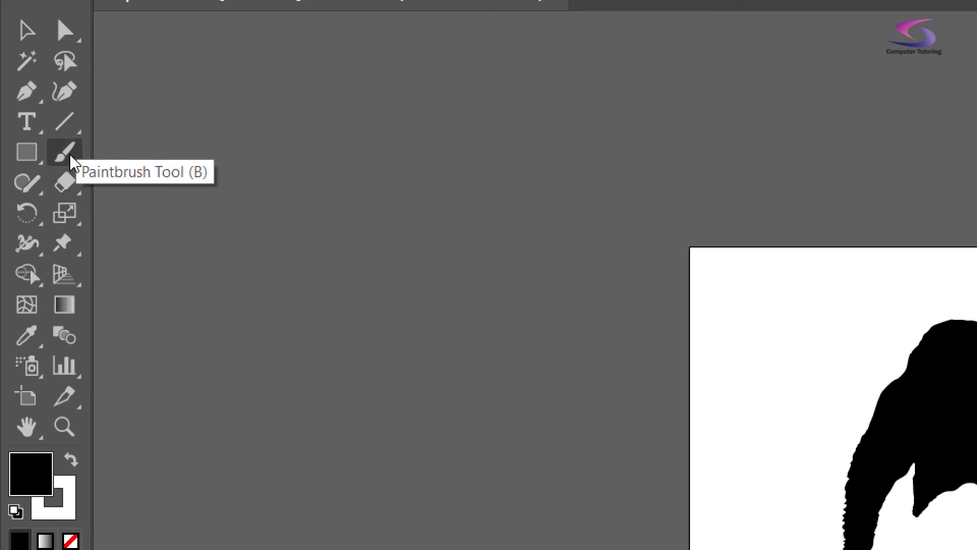
Use the Smooth tool to smooth the trunk's outer and inner edges and jaw.
click(28, 184)
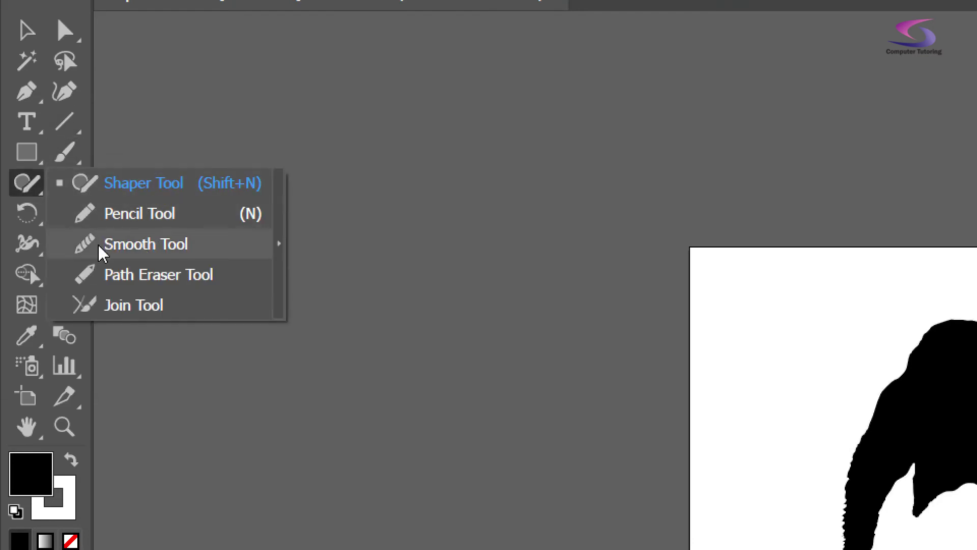
click(124, 246)
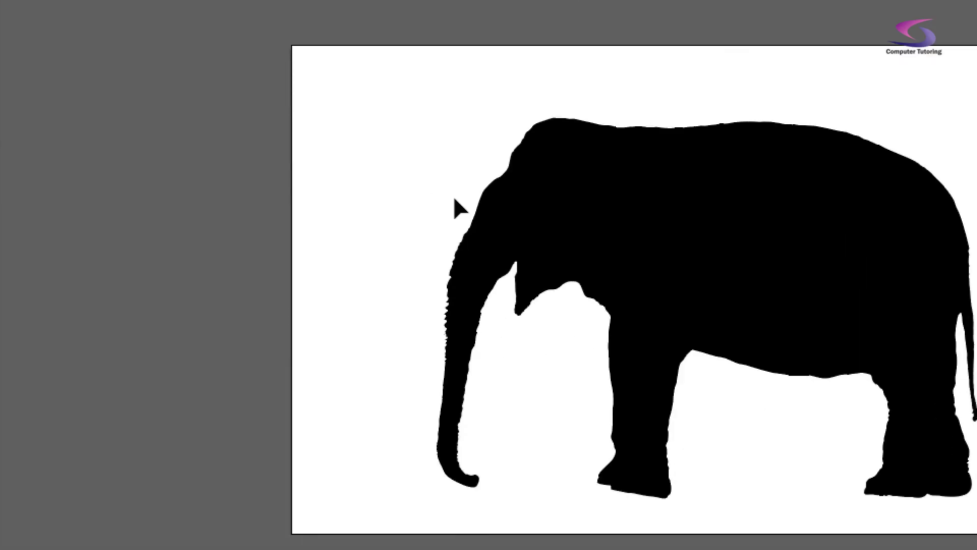
ctrl+click(478, 199)
mouse_move(480, 200)
mouse_down()
mouse_move(441, 291)
mouse_move(445, 397)
mouse_up()
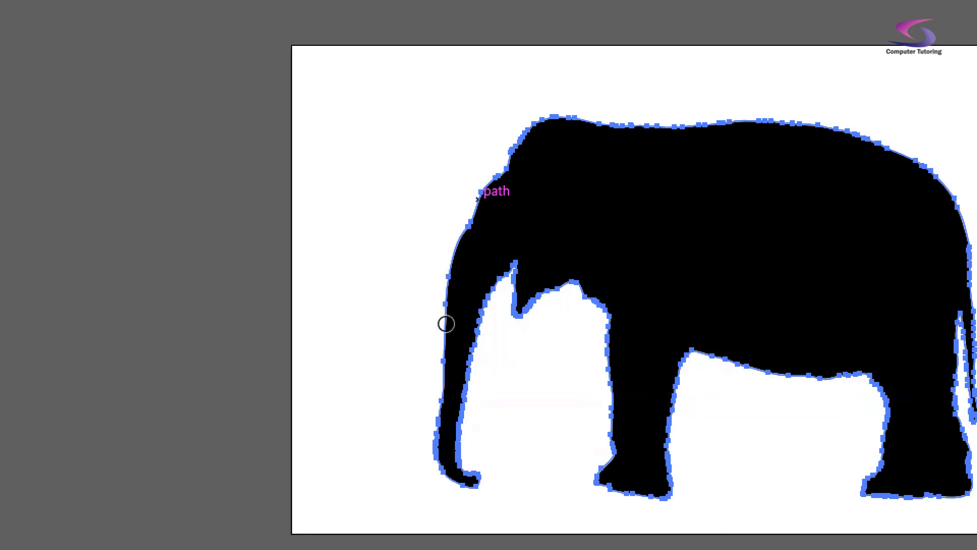
mouse_move(497, 280)
mouse_down()
mouse_move(463, 369)
mouse_move(459, 466)
mouse_up()
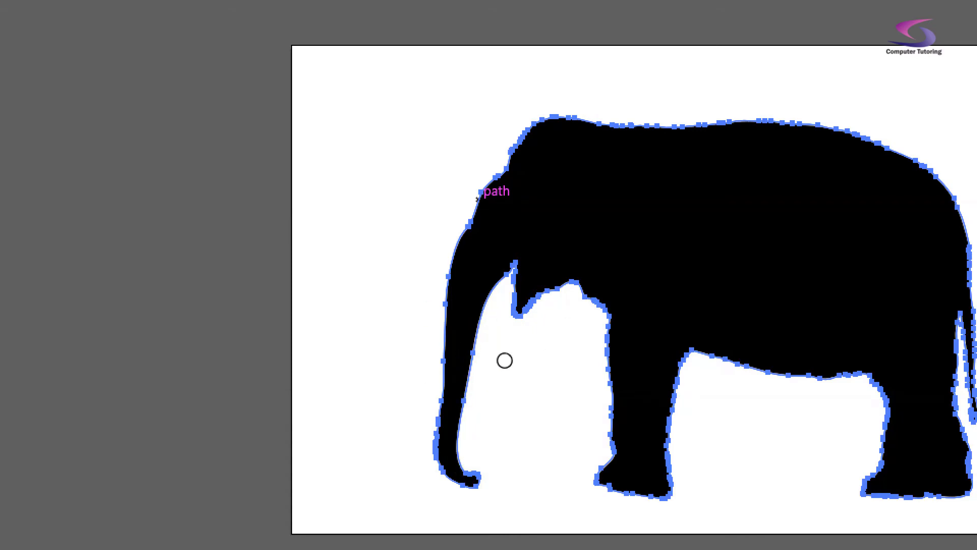
mouse_move(509, 268)
mouse_down()
mouse_move(512, 308)
mouse_move(539, 300)
mouse_up()
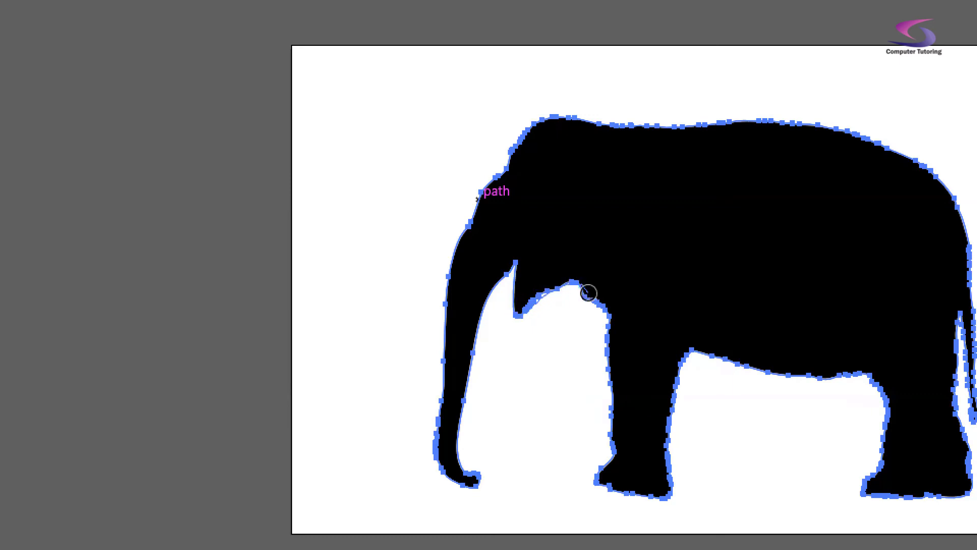
Smooth the jagged edges of the front and rear legs, belly, and head top.
mouse_move(610, 347)
mouse_down()
mouse_move(598, 469)
mouse_move(633, 483)
mouse_up()
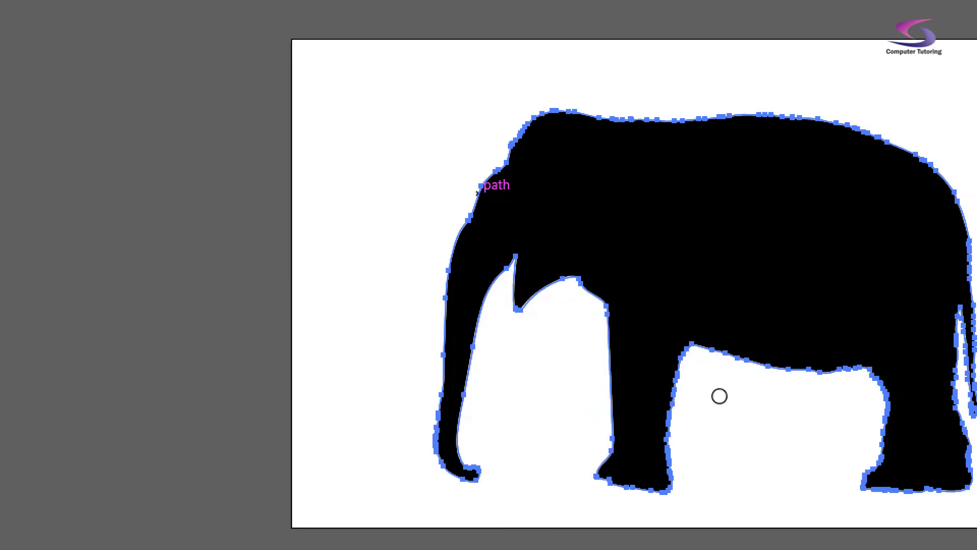
mouse_move(682, 357)
mouse_down()
mouse_move(670, 478)
mouse_move(600, 458)
mouse_move(658, 446)
mouse_up()
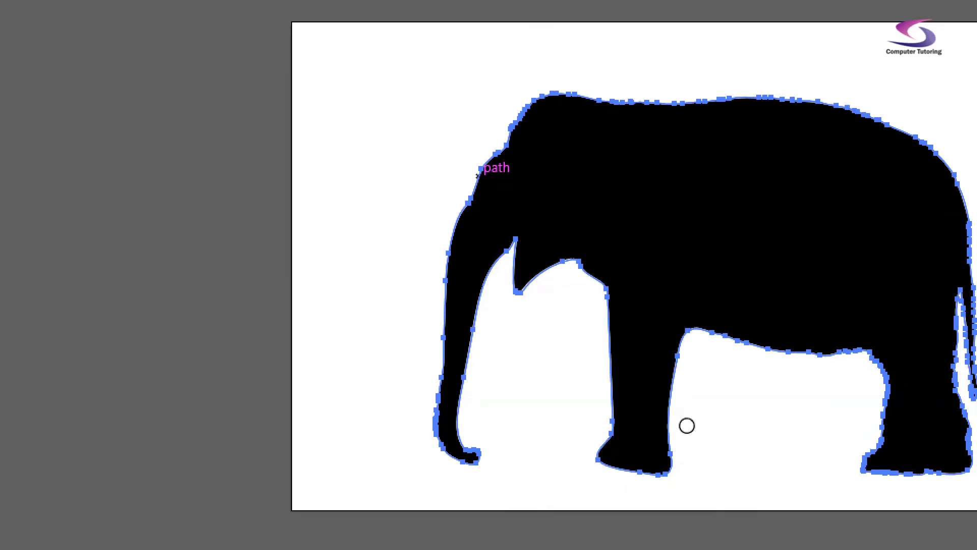
mouse_move(715, 331)
mouse_down()
mouse_move(784, 351)
mouse_move(863, 352)
mouse_move(853, 351)
mouse_move(846, 375)
mouse_move(855, 411)
mouse_up()
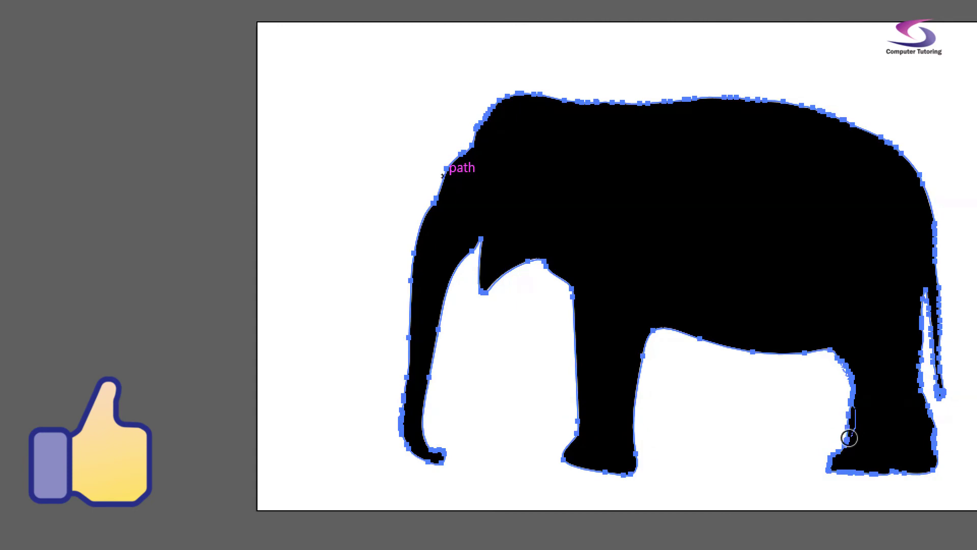
mouse_move(831, 467)
mouse_down()
mouse_move(929, 474)
mouse_move(866, 469)
mouse_up()
drag(842, 421, 829, 290)
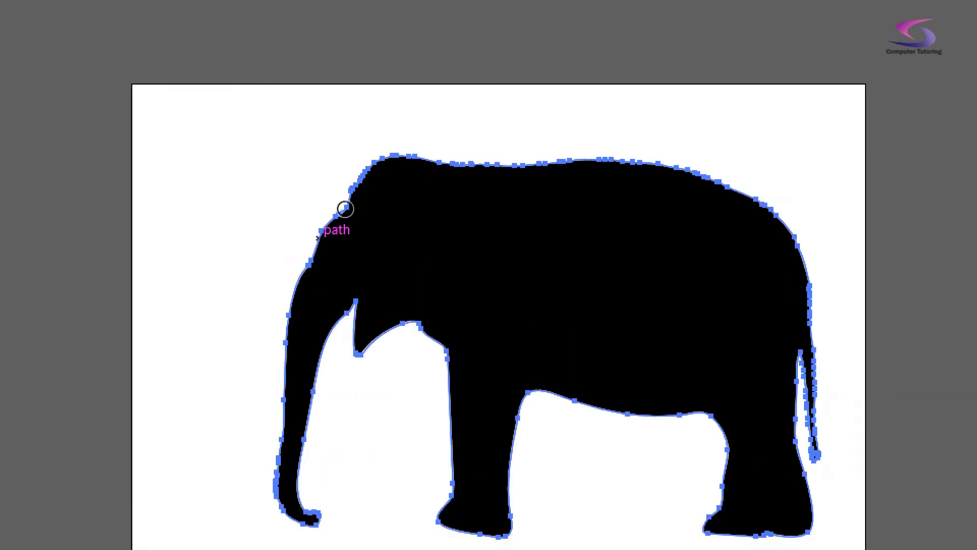
mouse_move(427, 160)
mouse_down()
mouse_move(596, 158)
mouse_move(704, 170)
mouse_move(768, 209)
mouse_move(809, 264)
mouse_move(819, 321)
mouse_up()
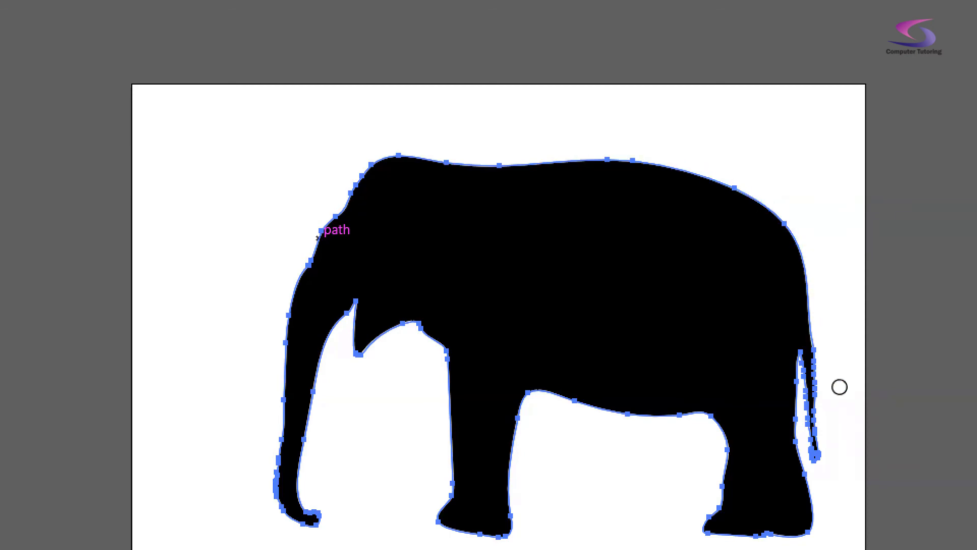
Pull the artboard's four edges in around the elephant, to 197.56 × 140.05 mm.
key(v)
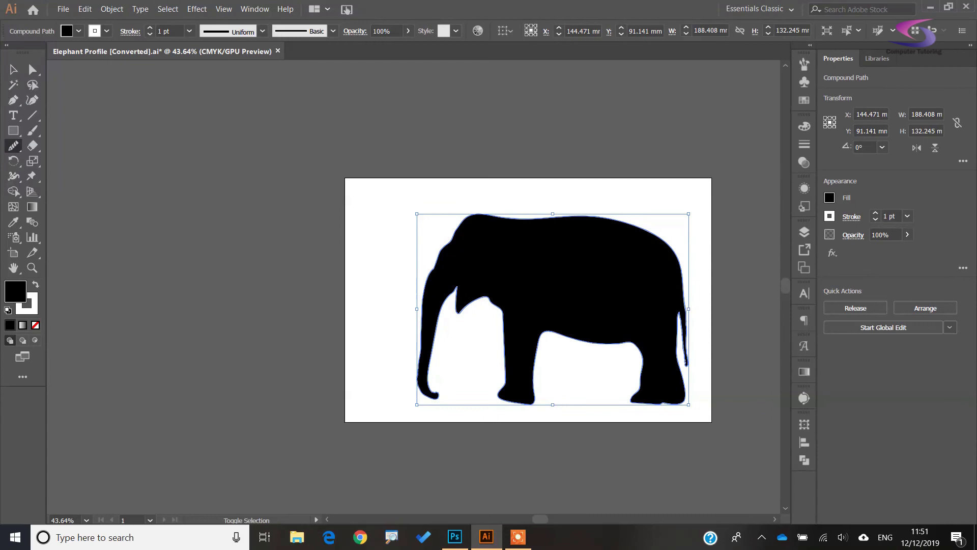
key(ctrl)
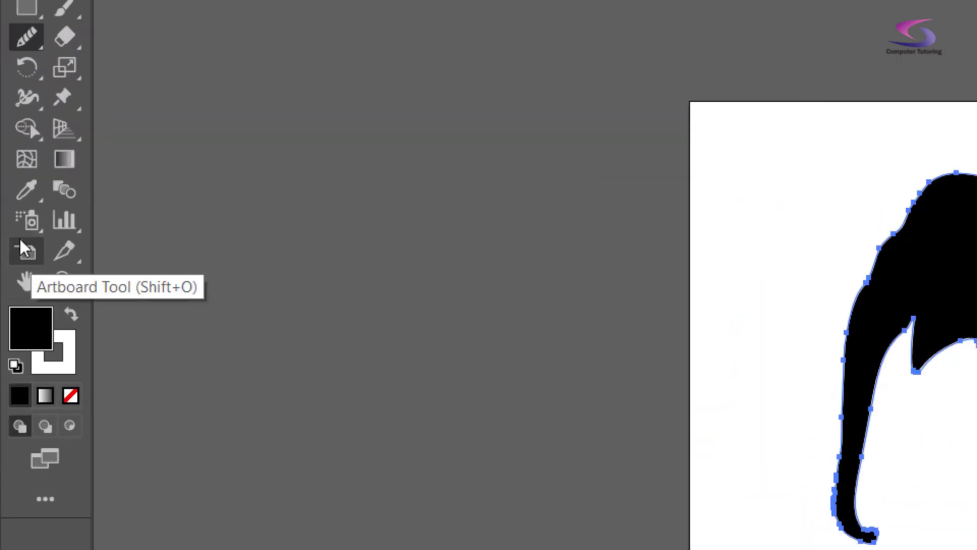
click(13, 253)
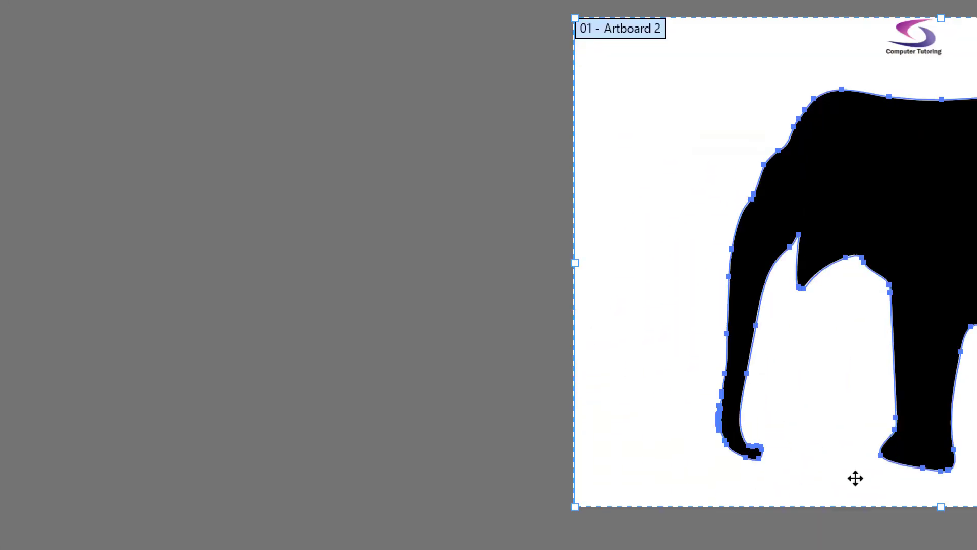
drag(579, 264, 710, 266)
drag(689, 159, 700, 219)
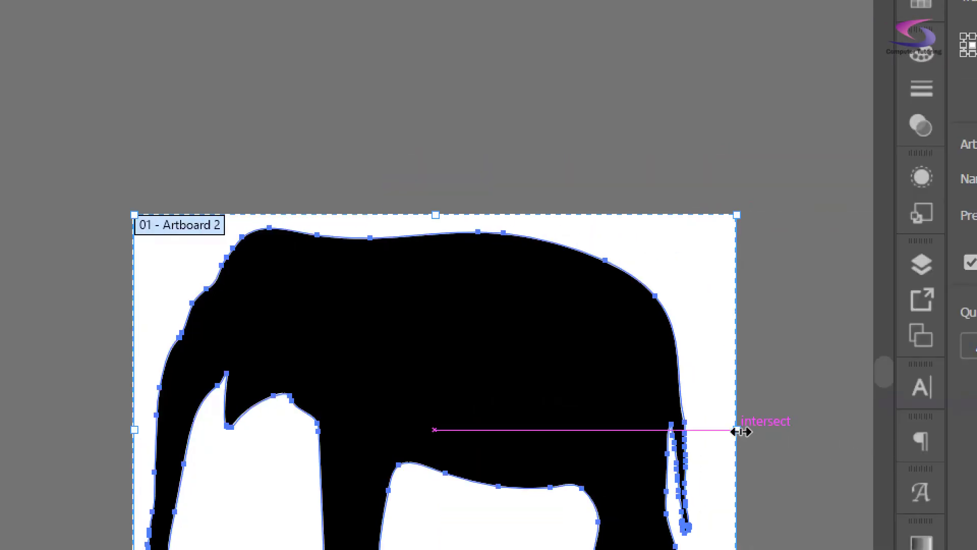
drag(739, 431, 704, 430)
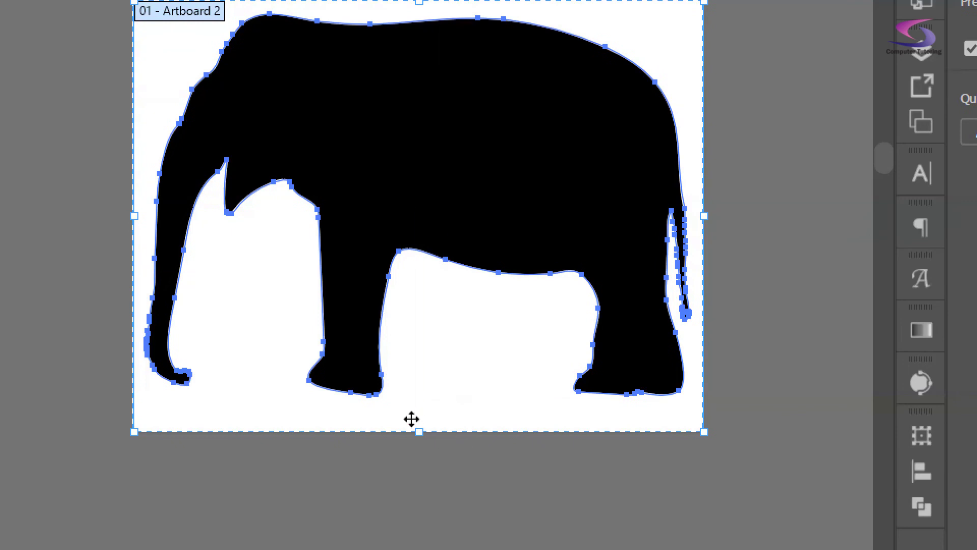
drag(419, 431, 422, 427)
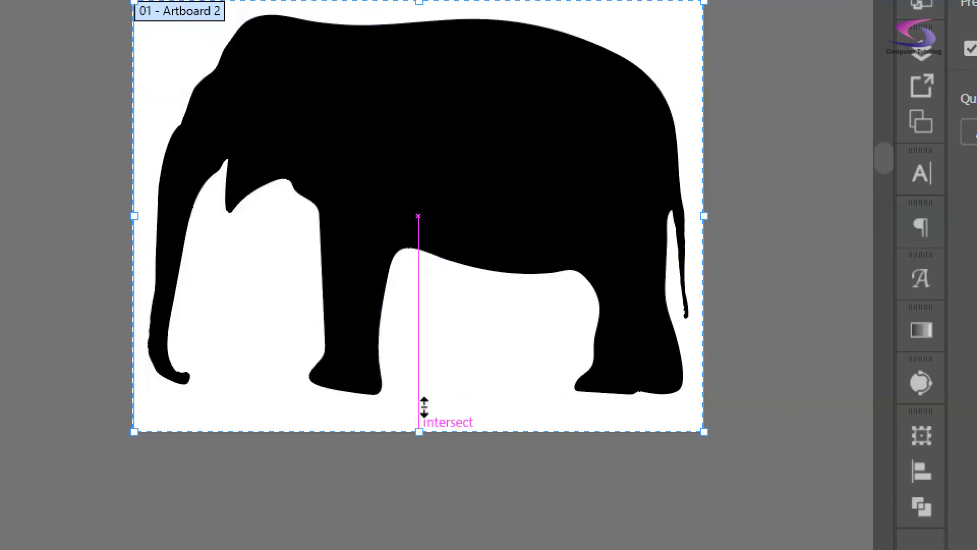
drag(421, 430, 422, 405)
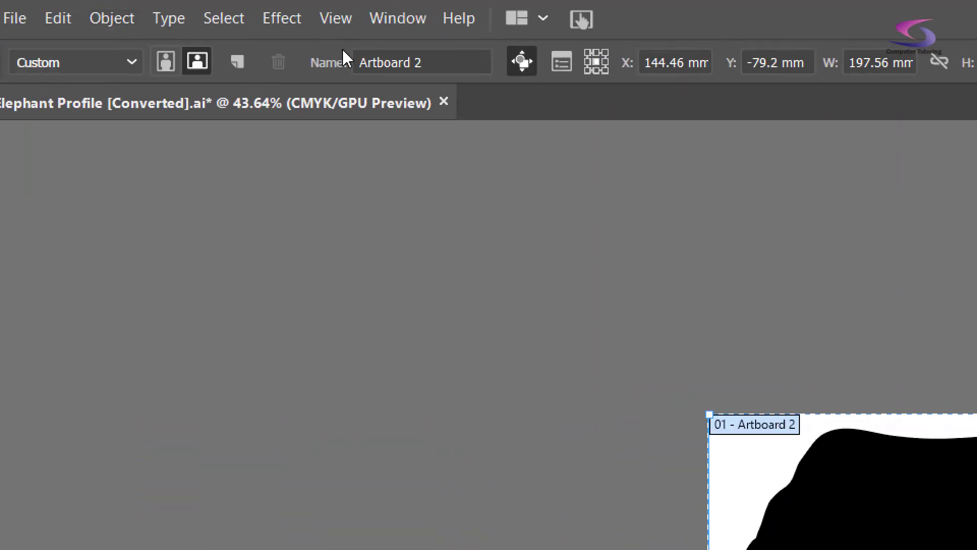
Rename the artboard from 'Artboard 2' to 'Elephant'.
click(432, 62)
drag(437, 62, 359, 63)
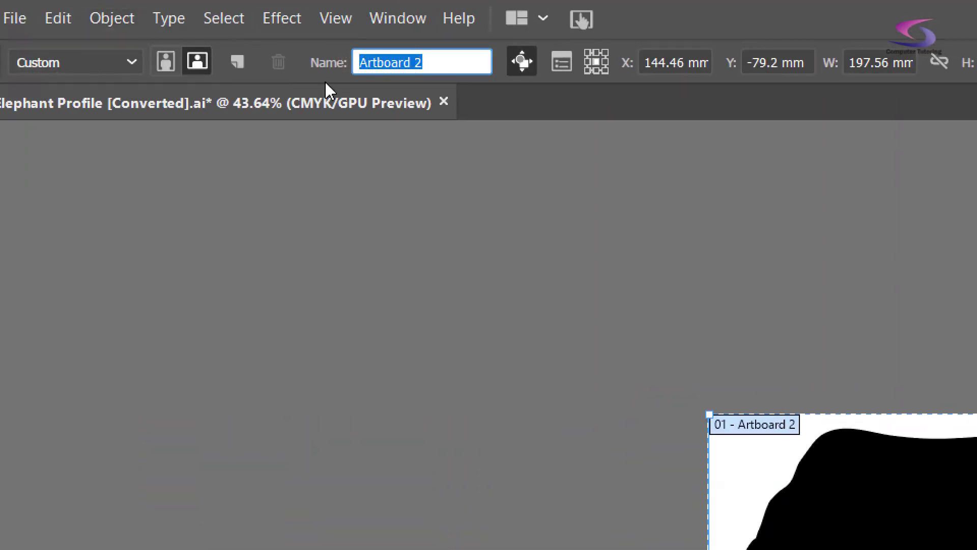
text(Elephant)
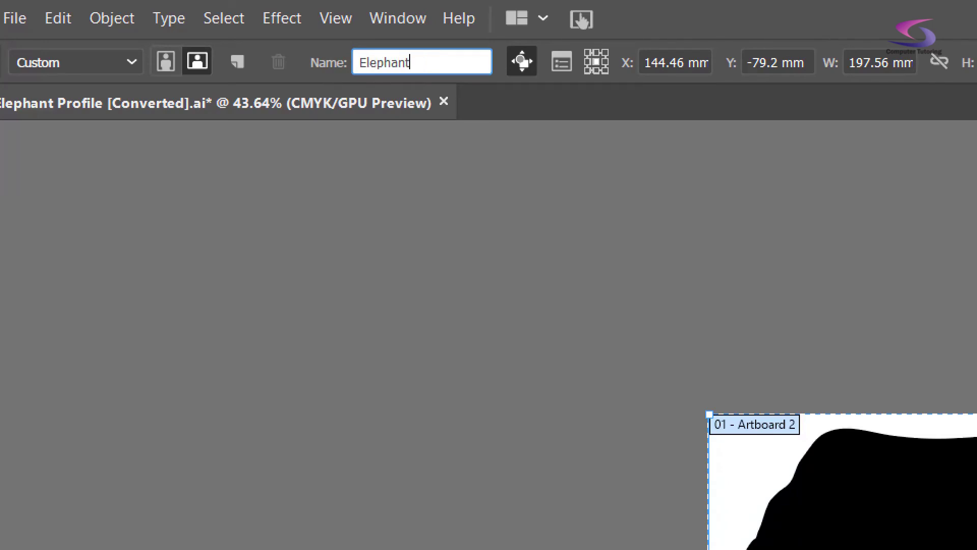
key(Return)
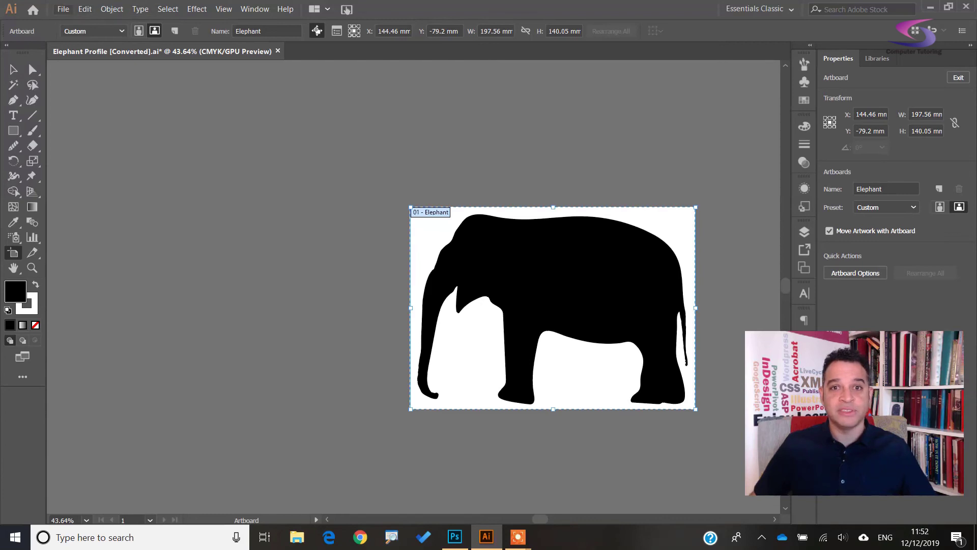
Save the document to the Desktop as 'Elephant Silhoutte' with default Illustrator options.
click(63, 9)
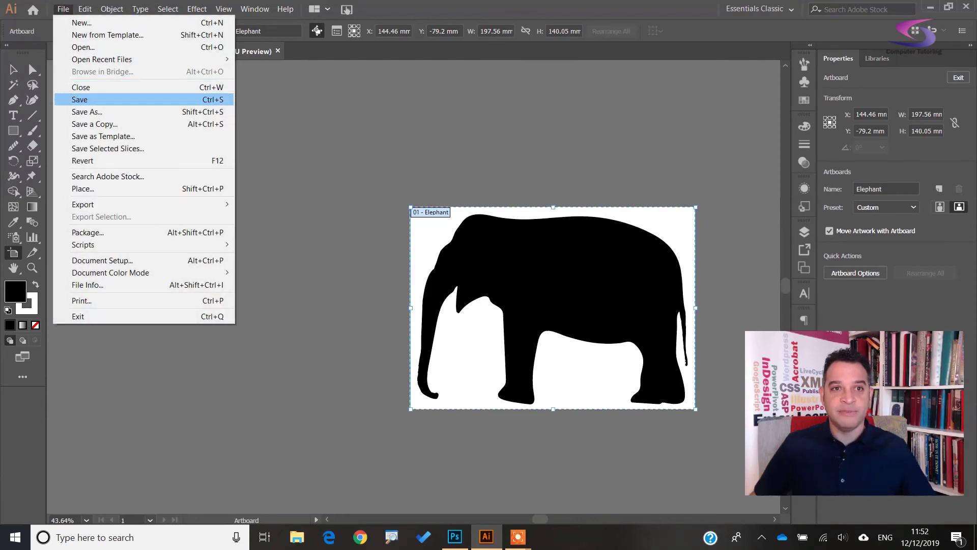
click(80, 99)
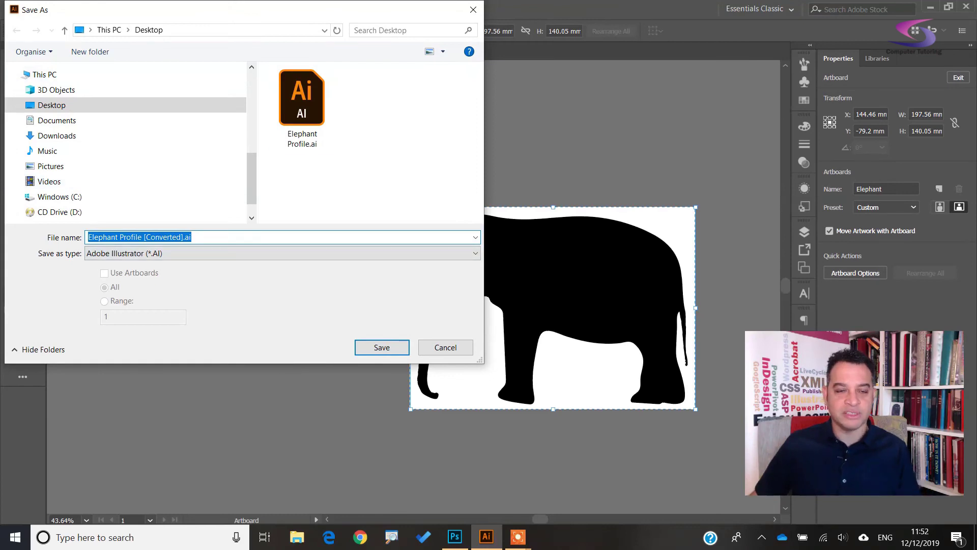
text(Elephant)
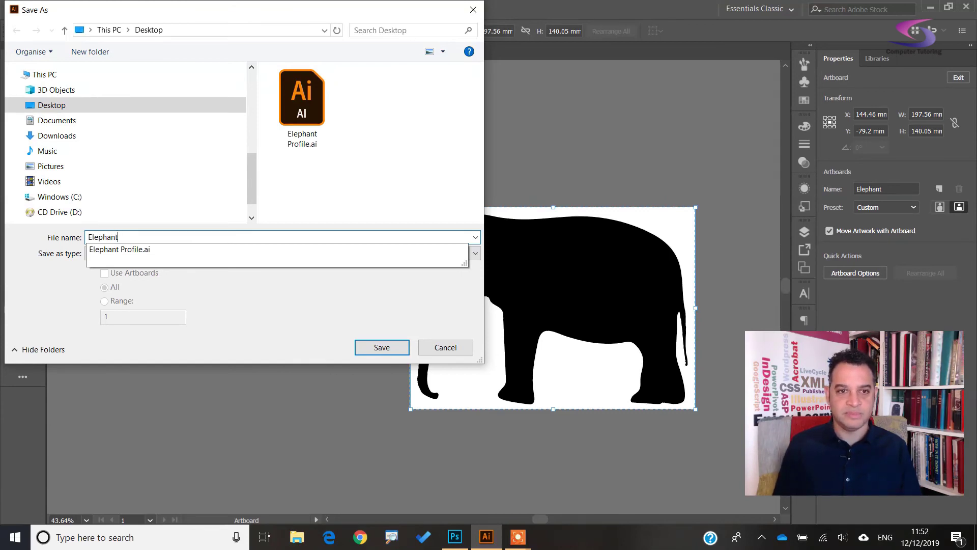
text(Sl)
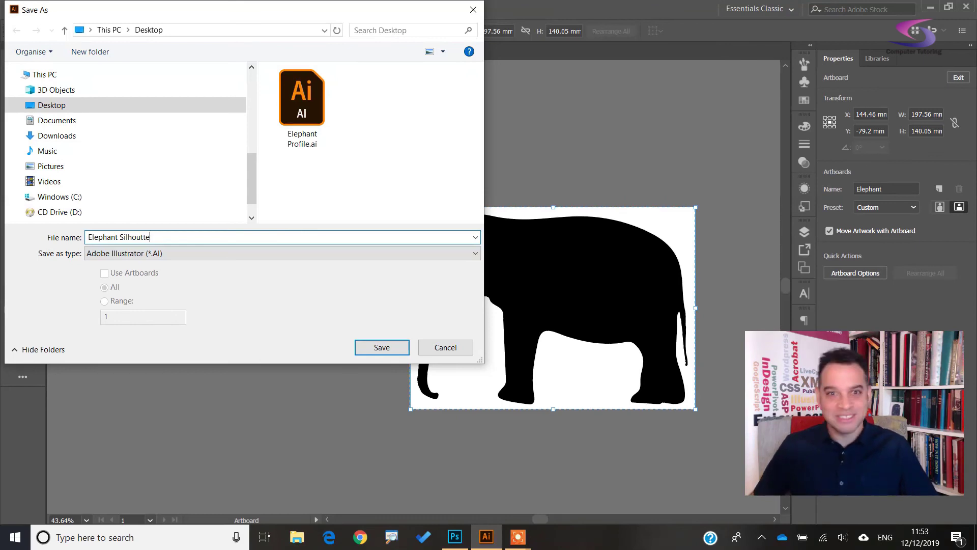
key(Return)
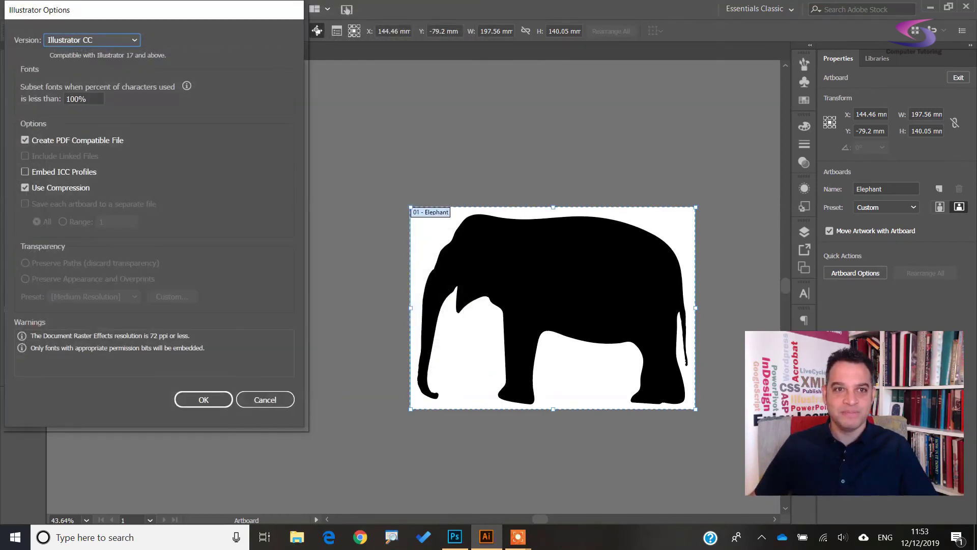
key(Return)
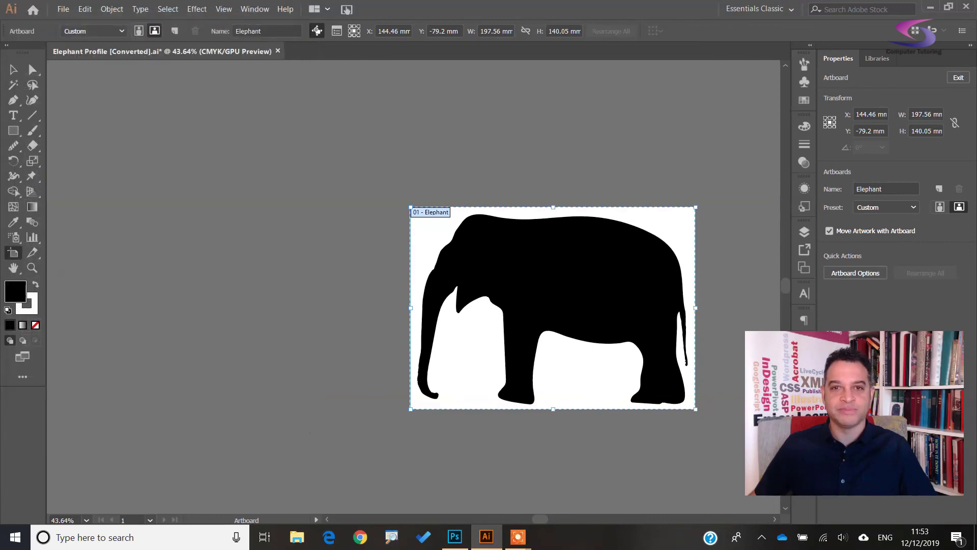